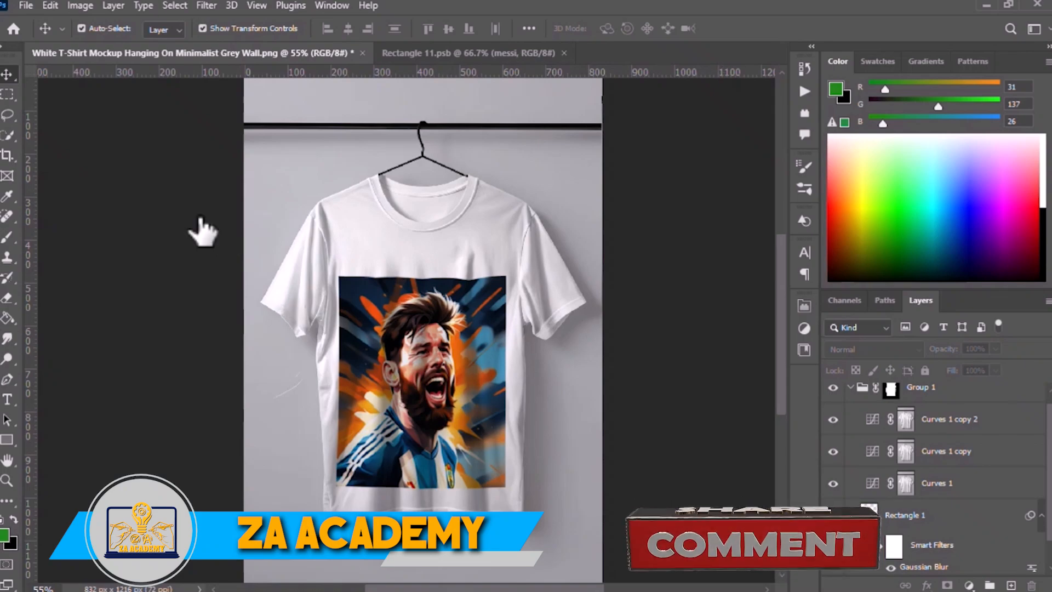
pyautogui.click(833, 388)
pyautogui.click(833, 388)
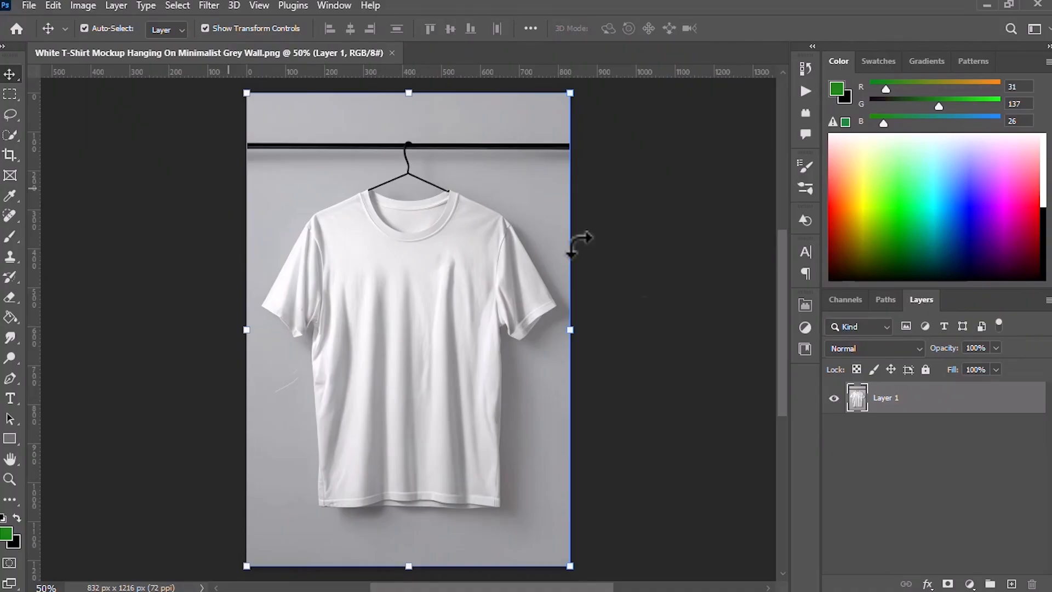
pyautogui.hotkey('ctrl', 't')
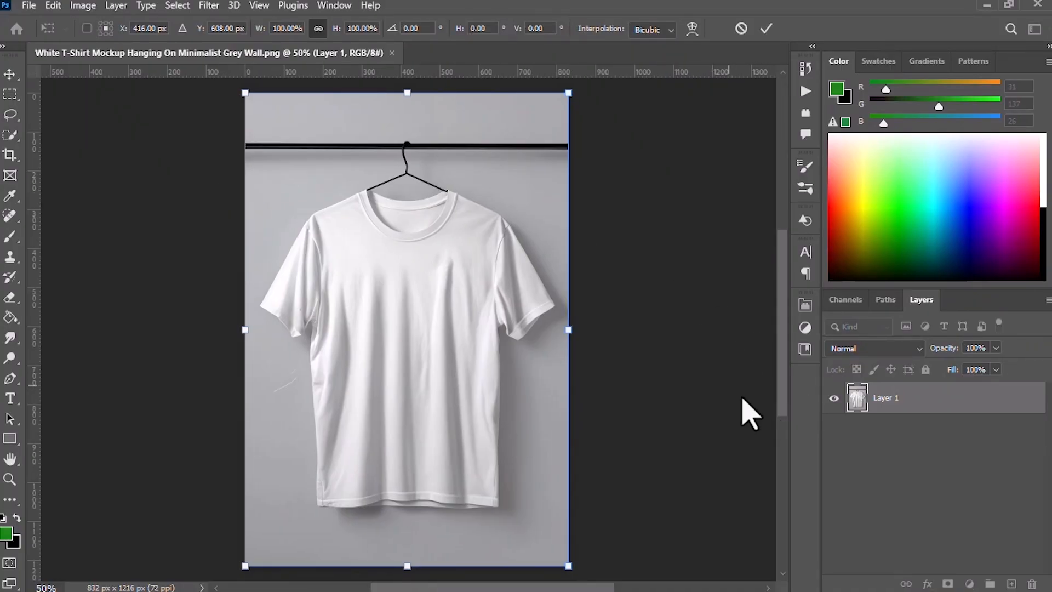
pyautogui.press('Return')
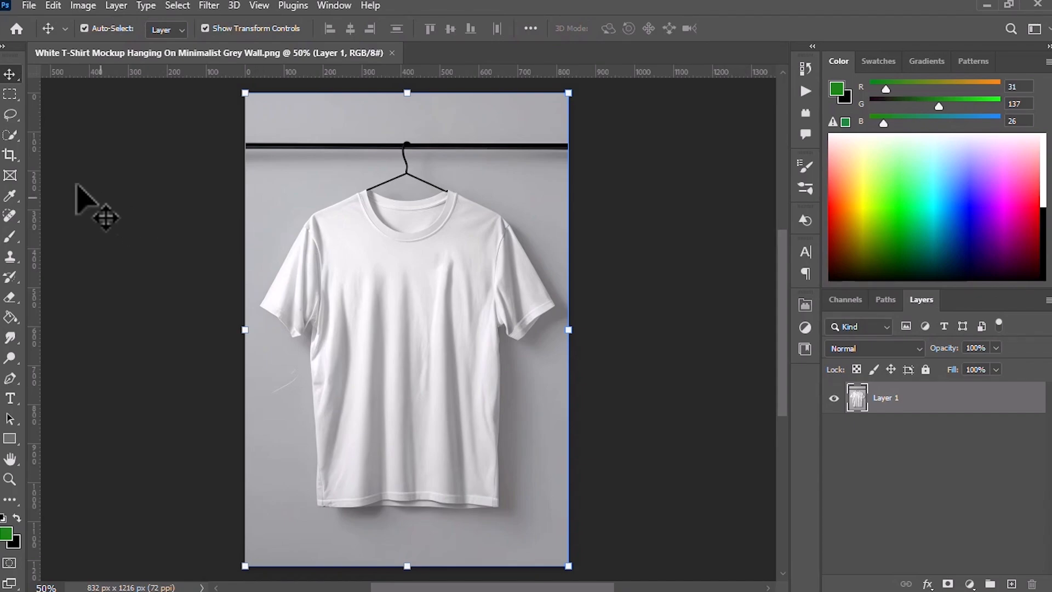
# Draw a green rectangle of about 492 × 816 px over the shirt body and convert it to a smart object
pyautogui.click(11, 439)
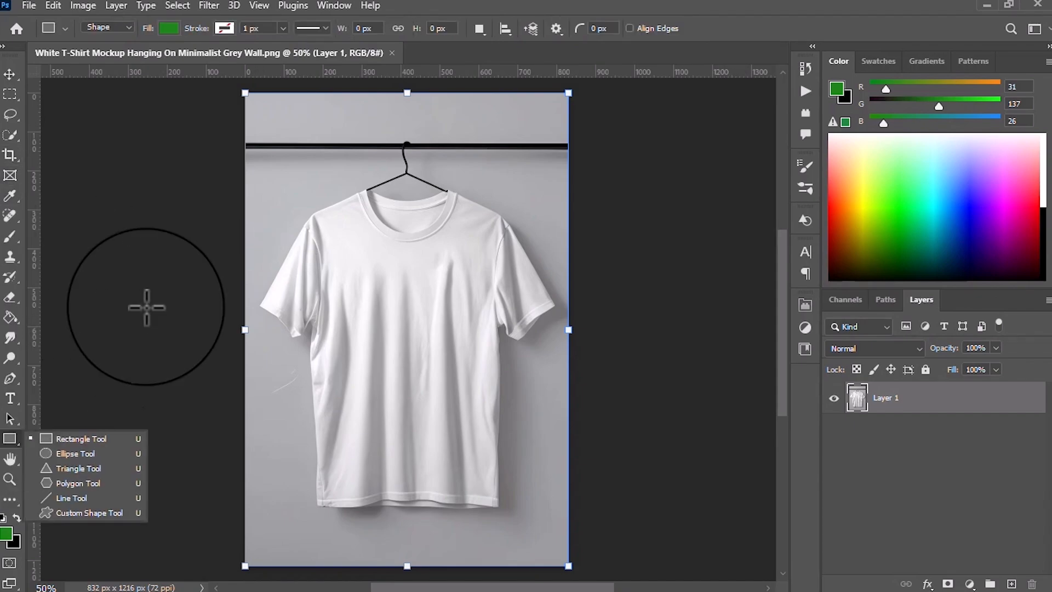
pyautogui.click(310, 189)
pyautogui.moveTo(310, 189); pyautogui.dragTo(501, 506)
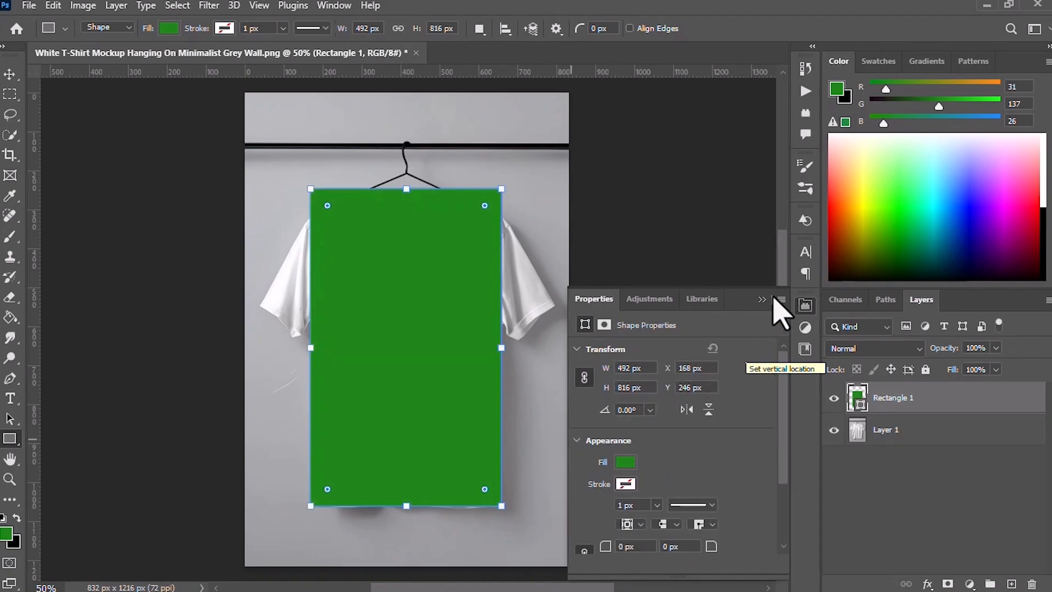
pyautogui.click(763, 299)
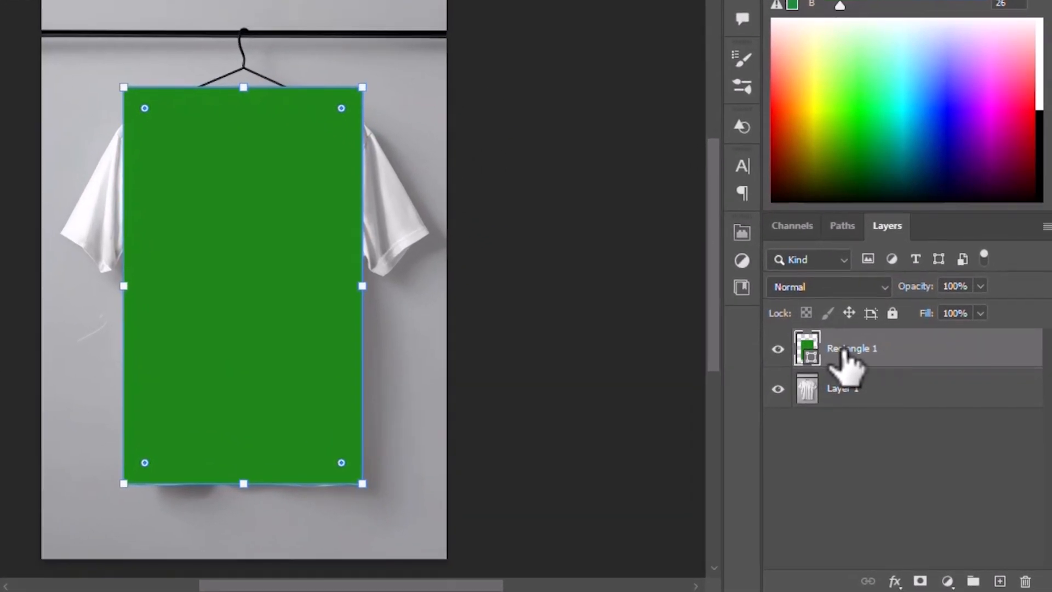
pyautogui.rightClick(886, 400)
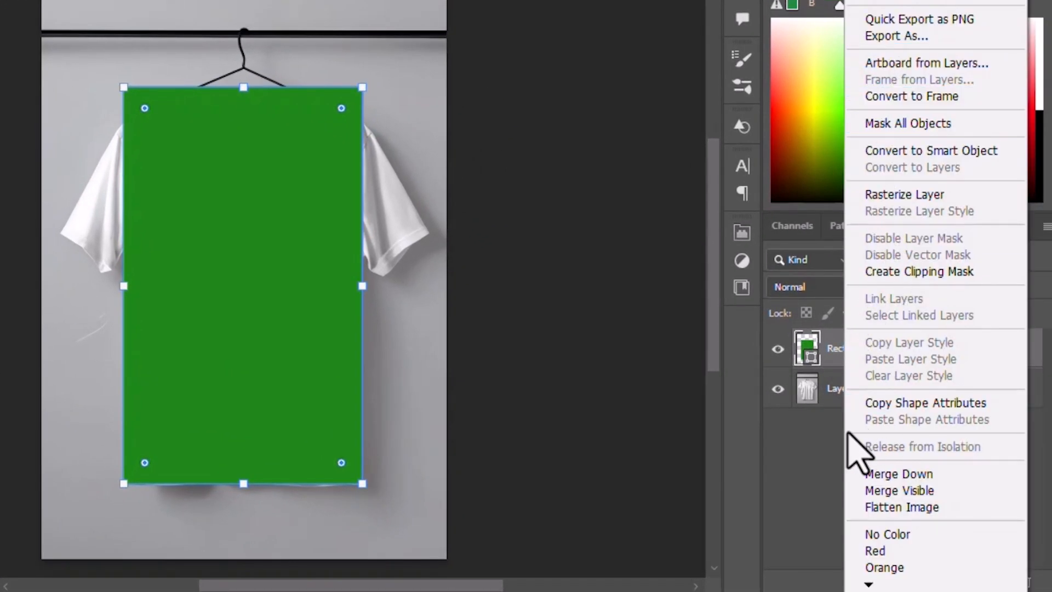
pyautogui.click(921, 152)
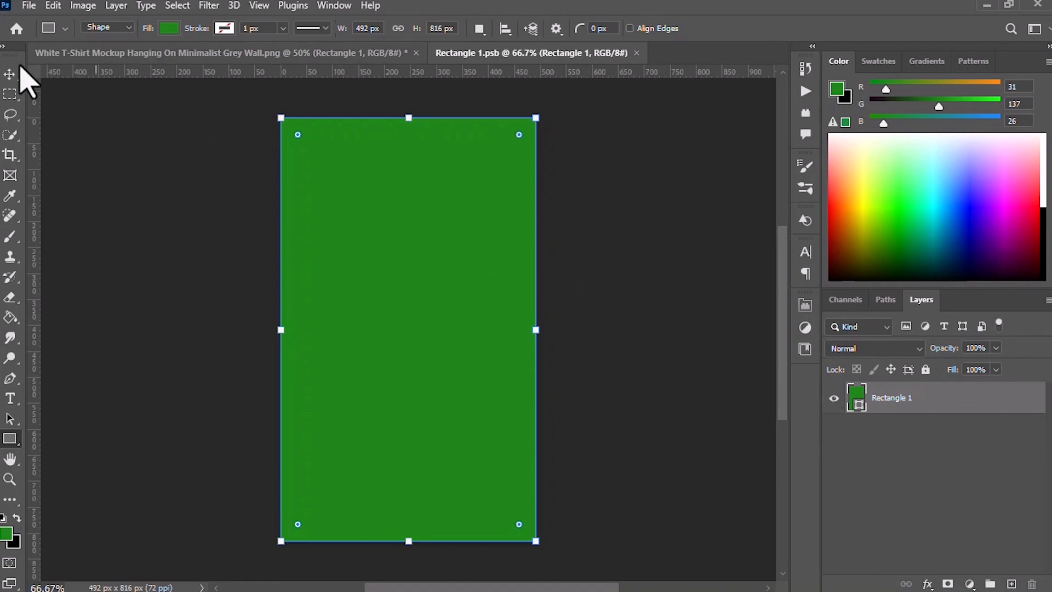
# Place dream.png as an embedded image in the smart object's contents and delete the green rectangle layer beneath it
pyautogui.click(28, 5)
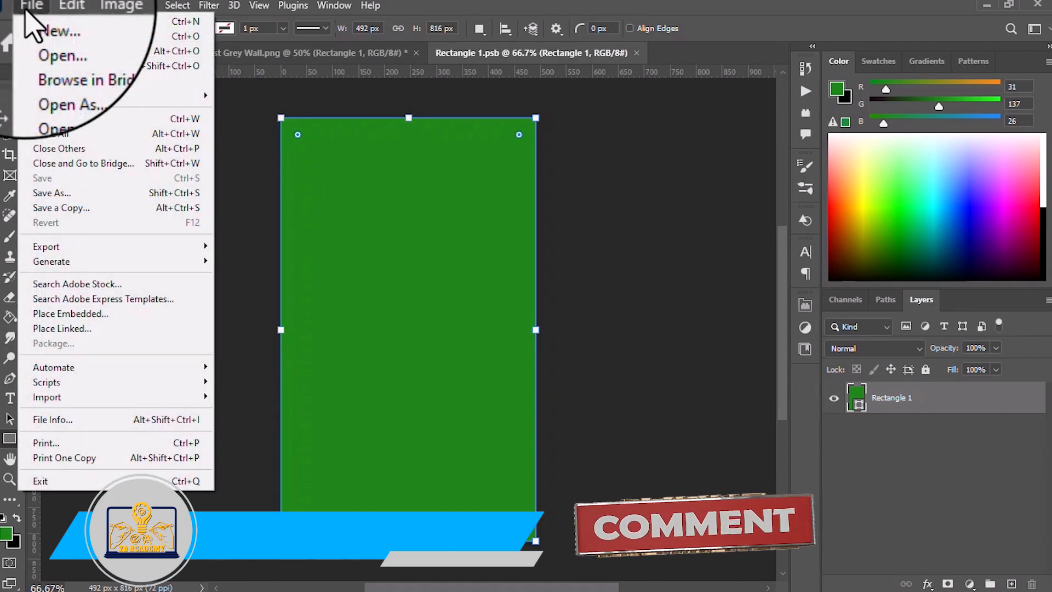
pyautogui.click(107, 322)
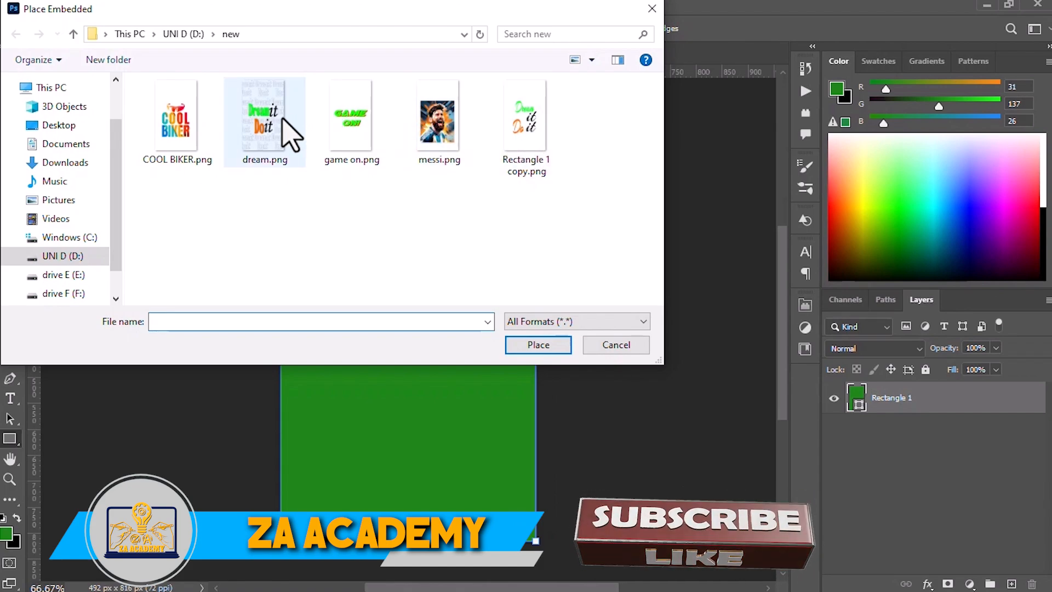
pyautogui.click(266, 117)
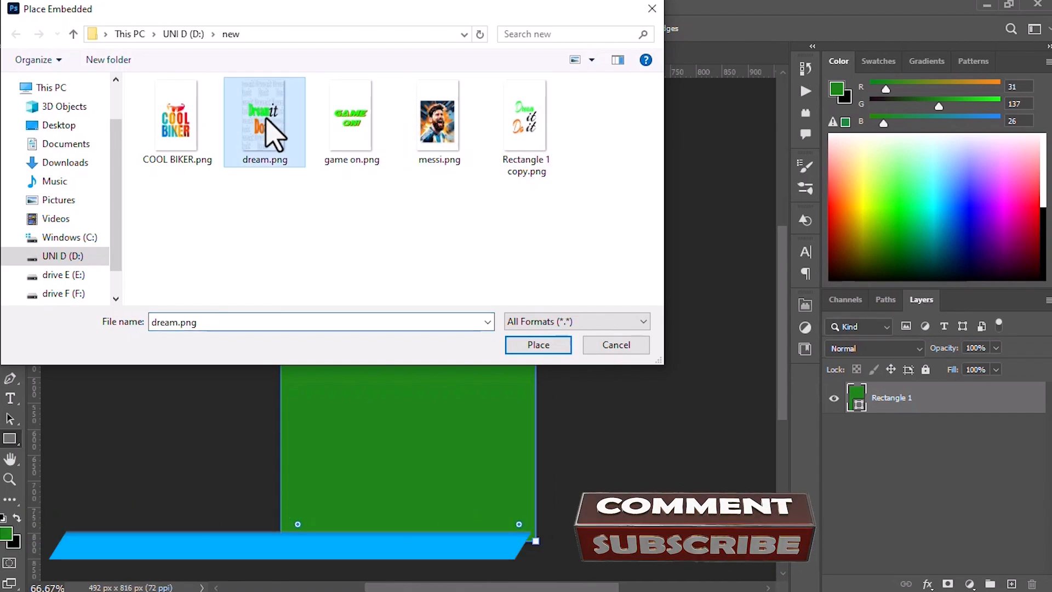
pyautogui.click(539, 344)
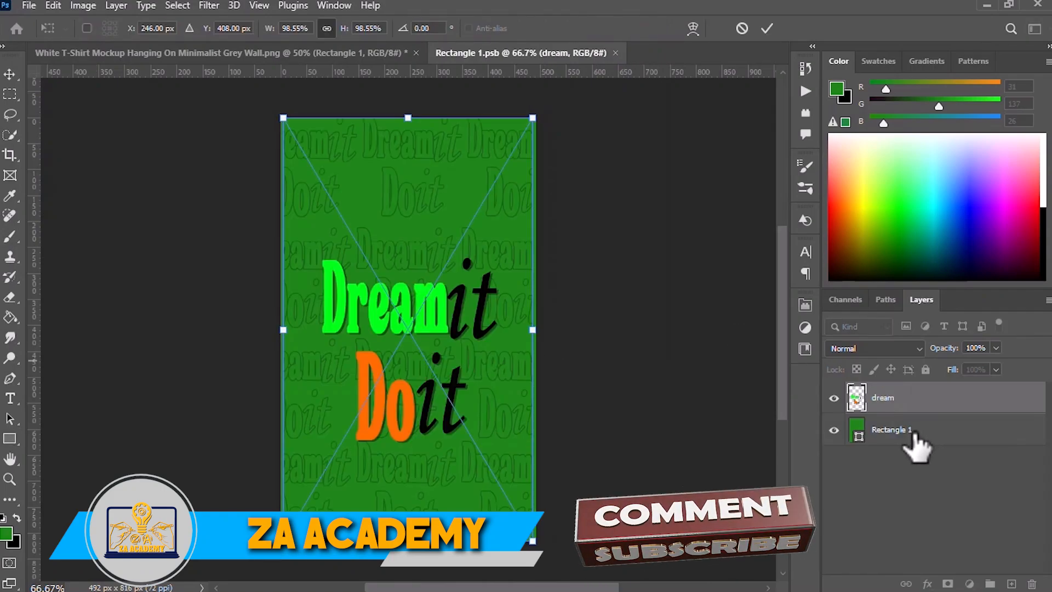
pyautogui.click(916, 446)
pyautogui.press('BackSpace')
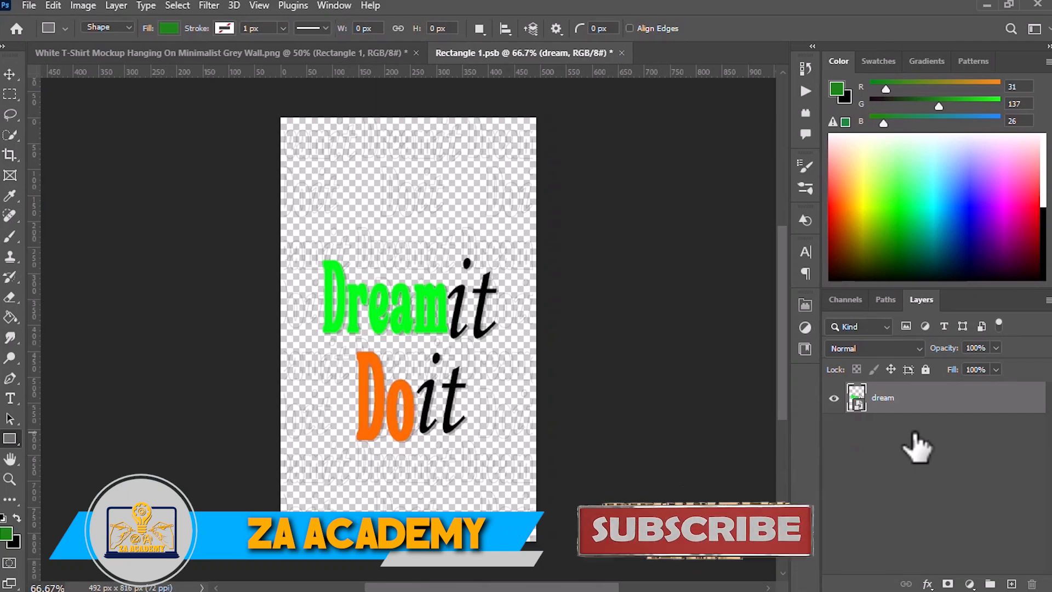
# Save the smart object's contents and return to the T-shirt mockup document
pyautogui.hotkey('ctrl', 's')
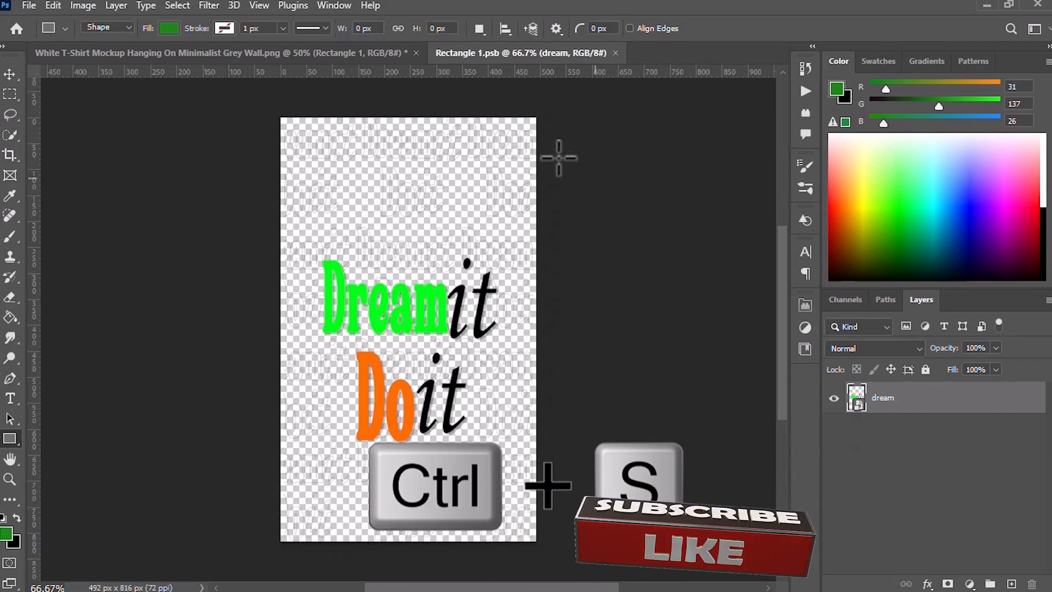
pyautogui.click(316, 53)
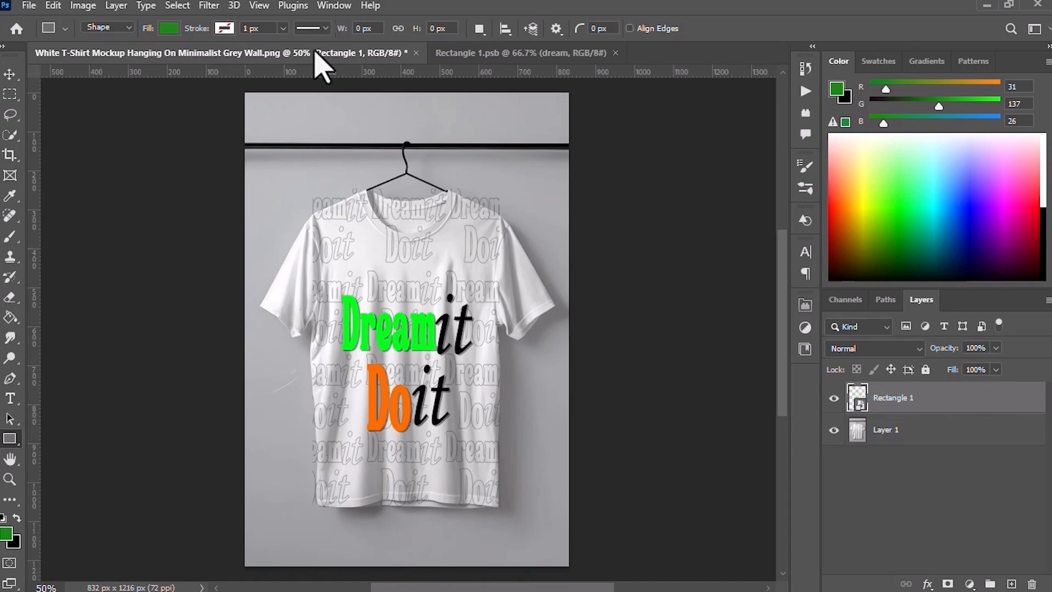
pyautogui.click(10, 75)
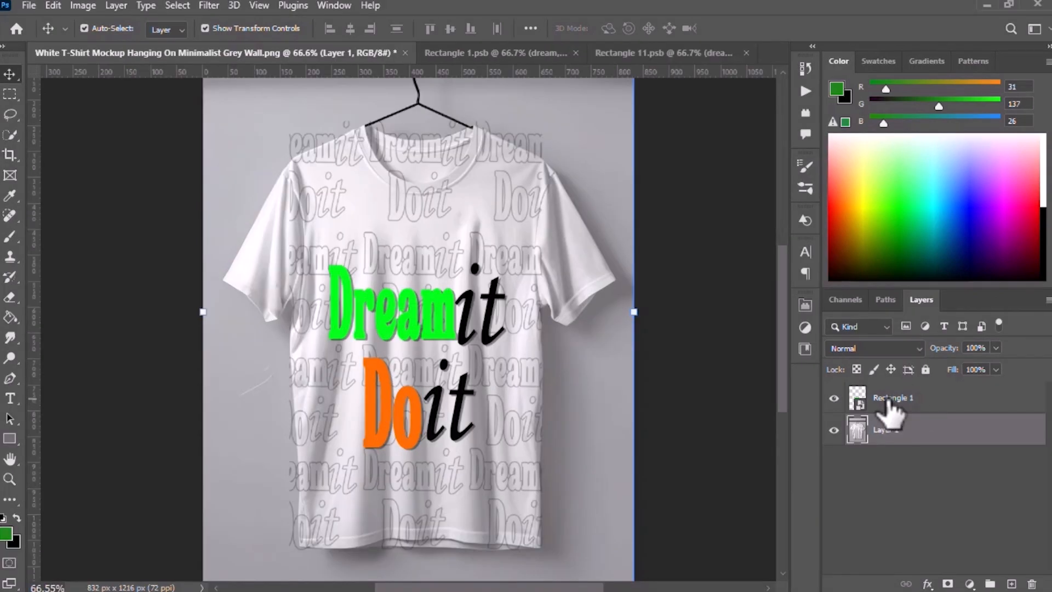
# Start warping the Rectangle 1 layer, adding a vertical split near the design's left edge and bending it along the shirt fold
pyautogui.click(893, 403)
pyautogui.press('ctrl')
pyautogui.hotkey('ctrl', 't')
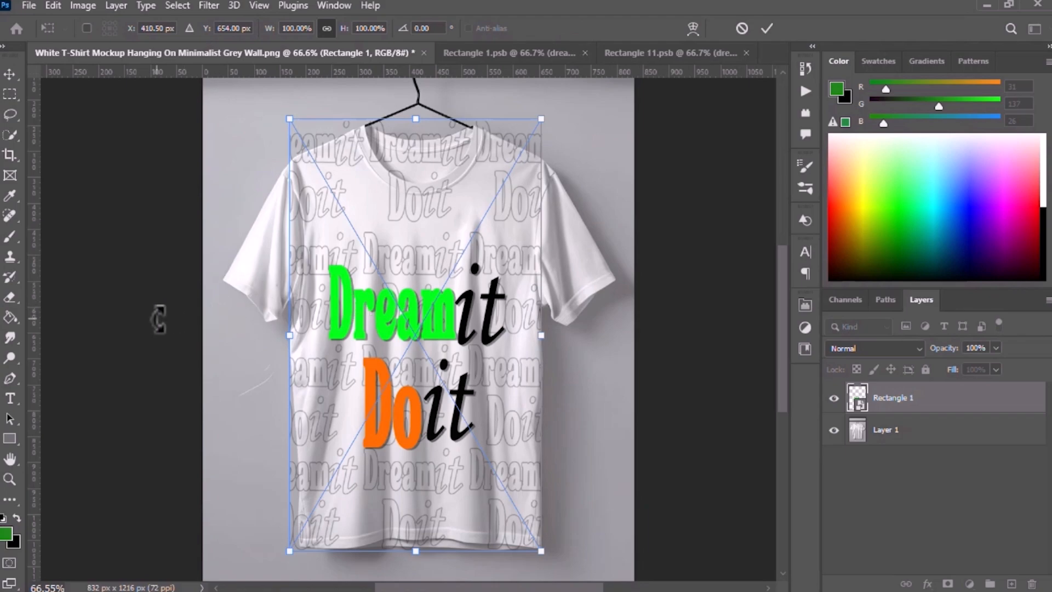
pyautogui.rightClick(312, 338)
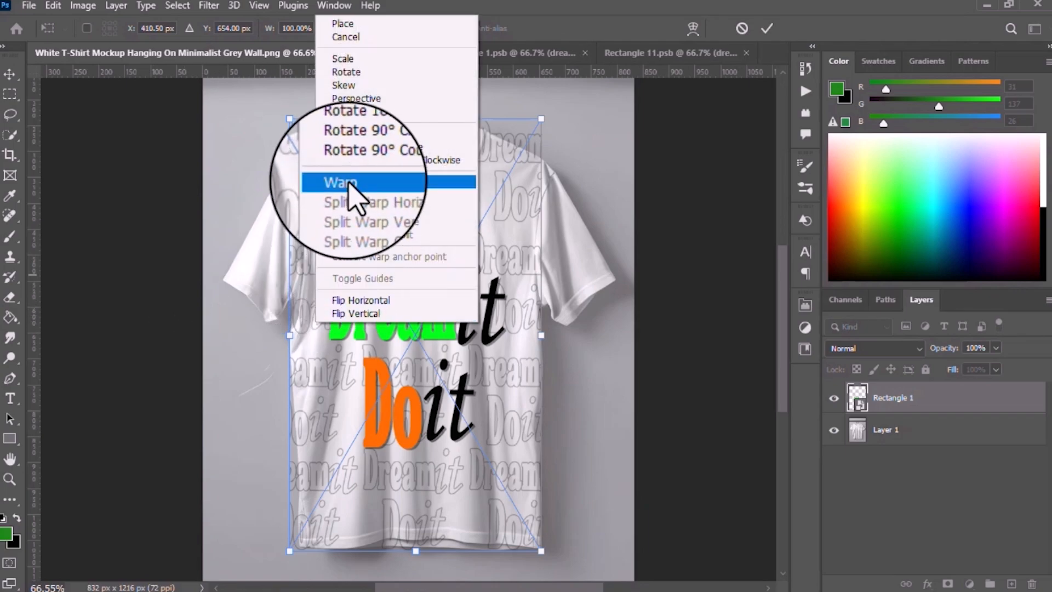
pyautogui.click(336, 178)
pyautogui.click(183, 28)
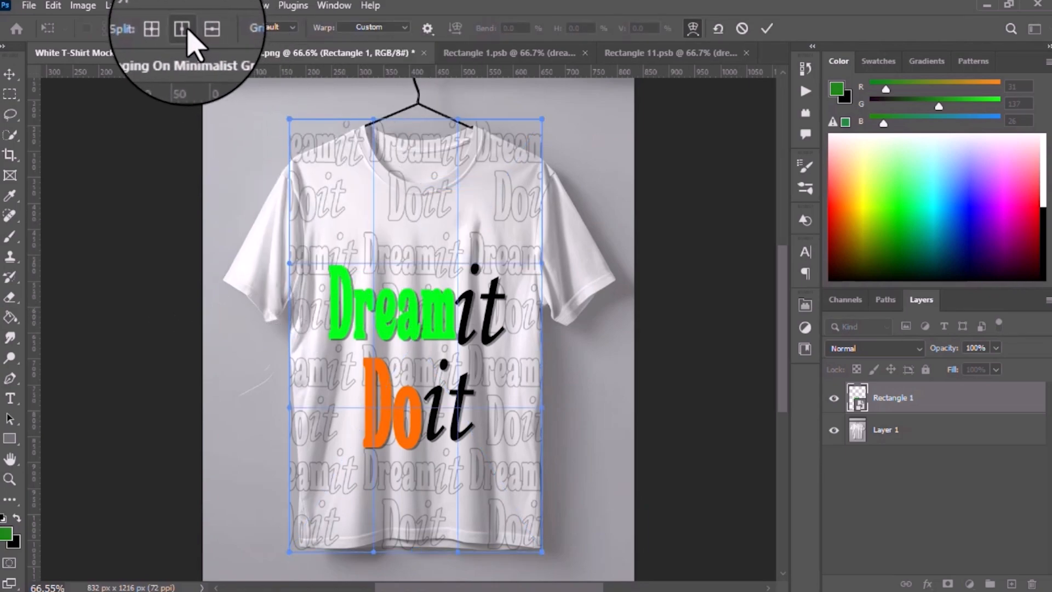
pyautogui.click(337, 272)
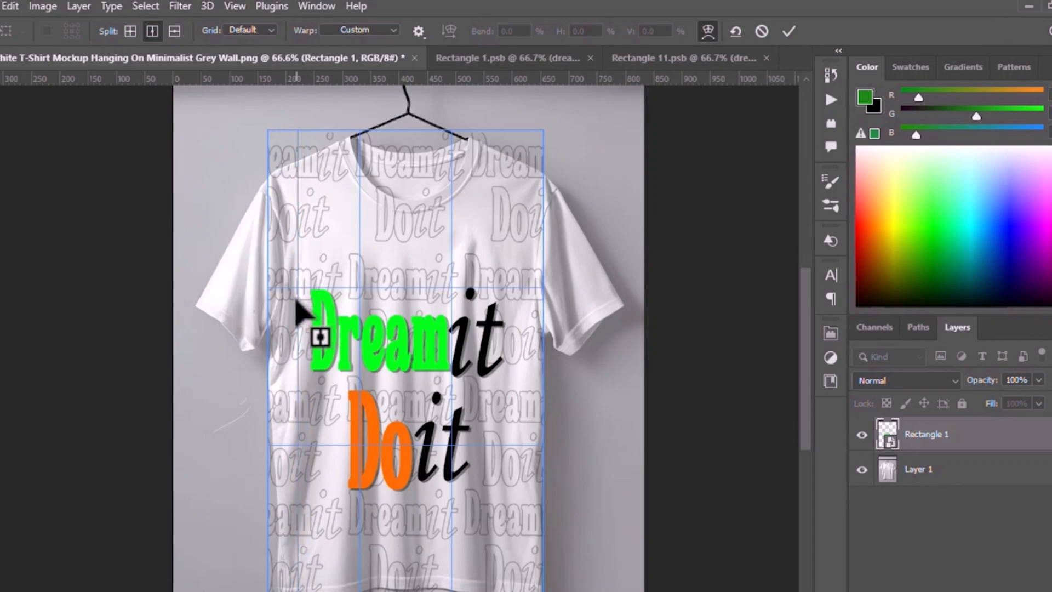
pyautogui.click(297, 303)
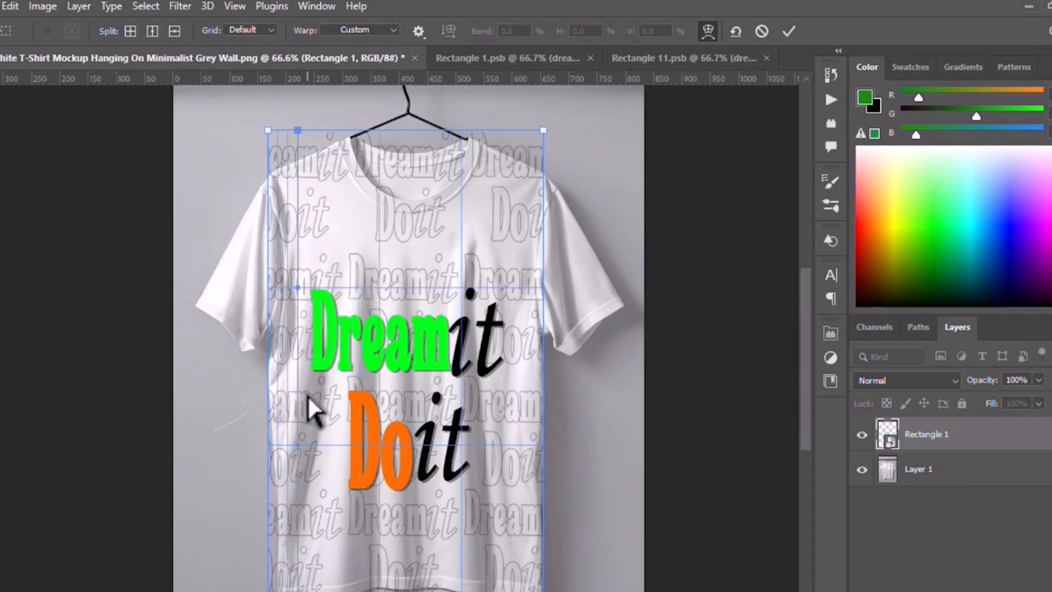
pyautogui.moveTo(311, 395); pyautogui.dragTo(304, 396)
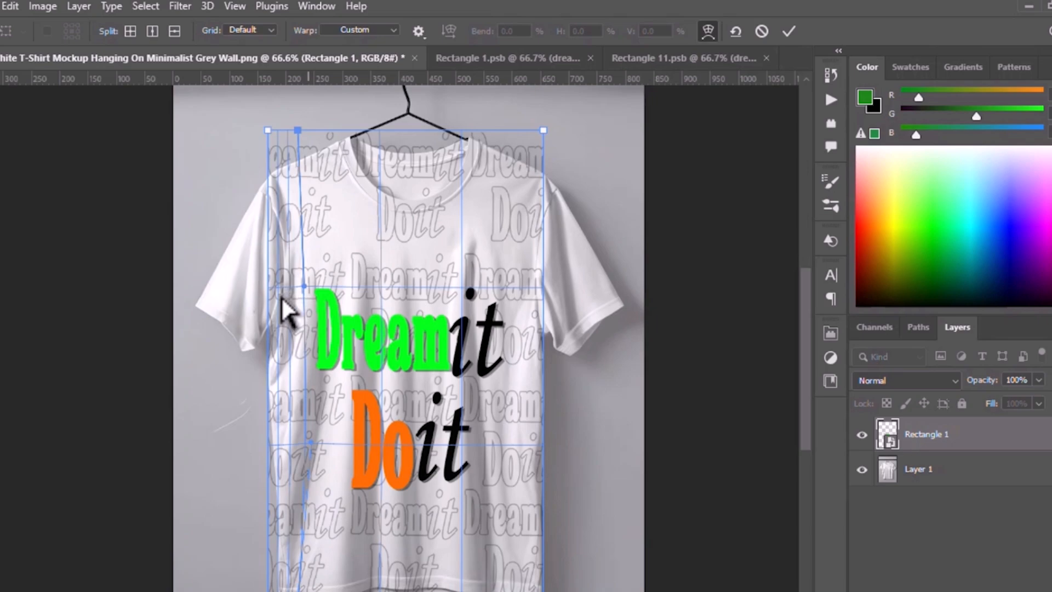
pyautogui.moveTo(304, 286); pyautogui.dragTo(312, 291)
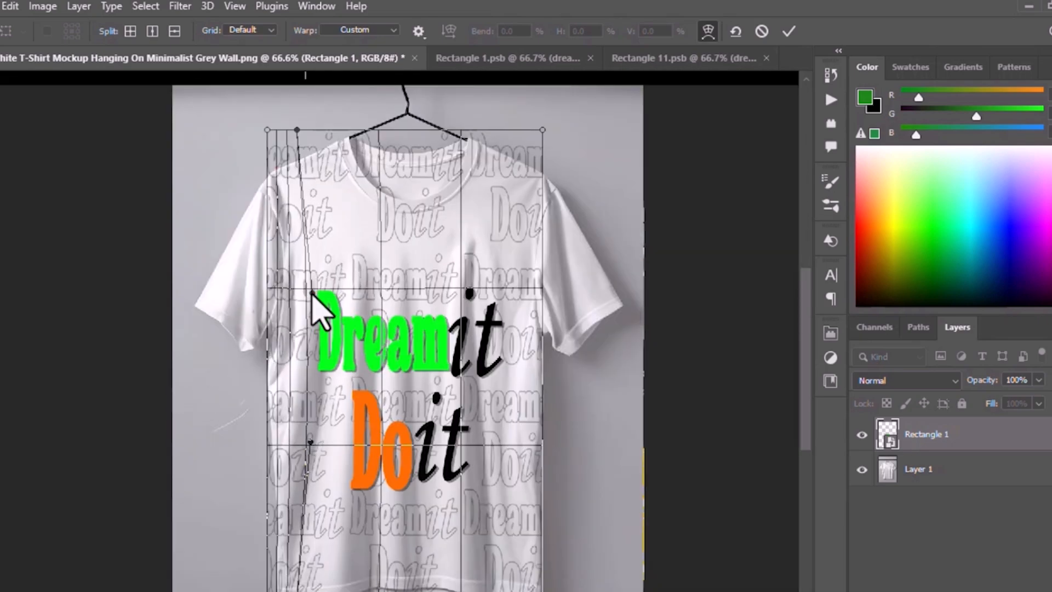
# Add a second vertical warp split below the collar's left edge and bend it to follow the fabric fold
pyautogui.click(152, 31)
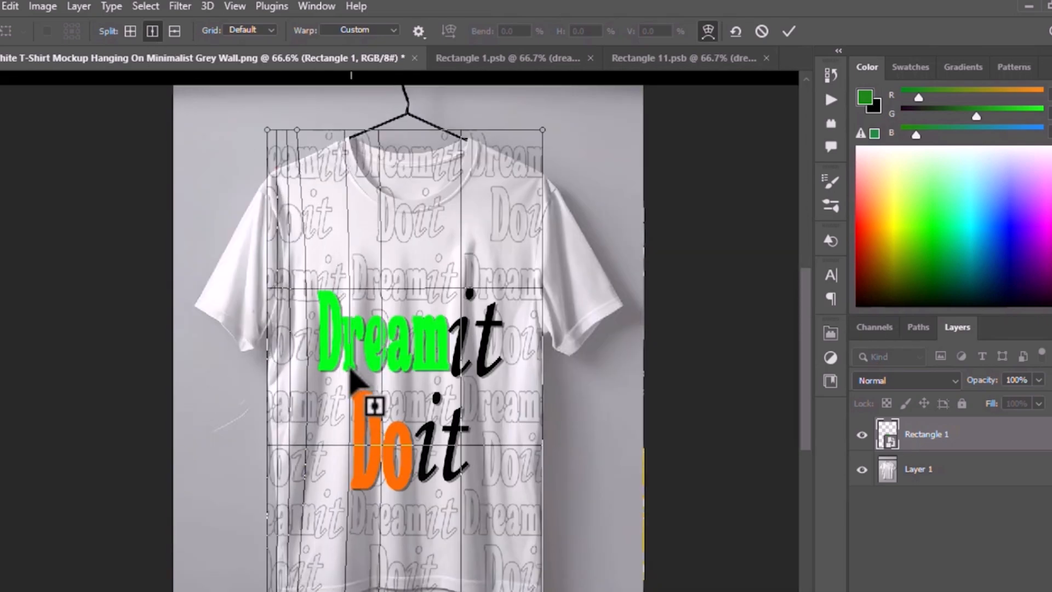
pyautogui.click(348, 378)
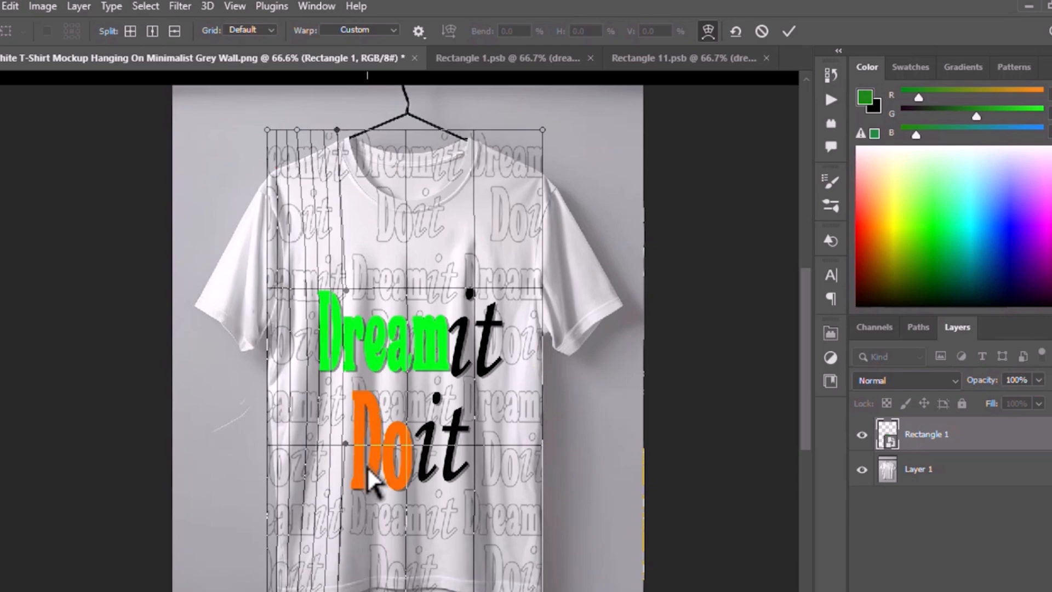
pyautogui.moveTo(351, 520); pyautogui.dragTo(331, 503)
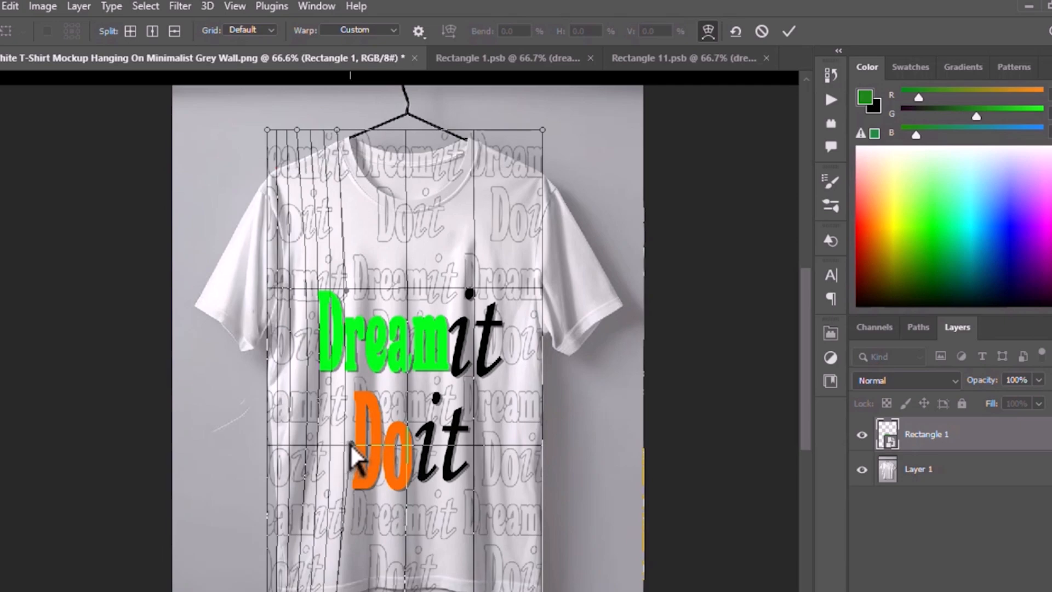
pyautogui.moveTo(346, 292); pyautogui.dragTo(352, 295)
# Add a vertical warp split down the centre of the design and shift its points slightly along the middle fold
pyautogui.click(152, 31)
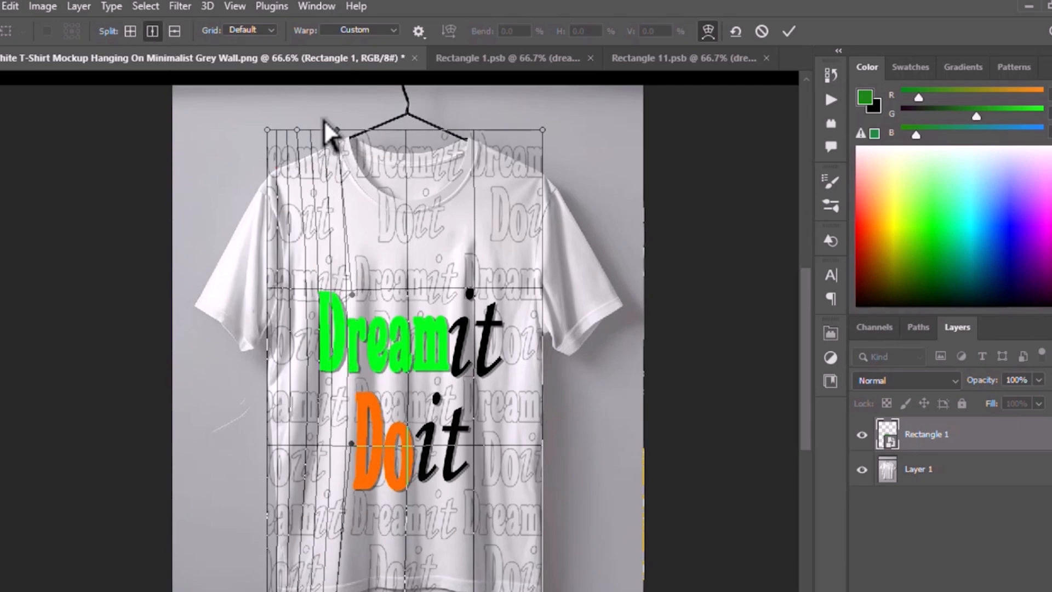
pyautogui.click(406, 257)
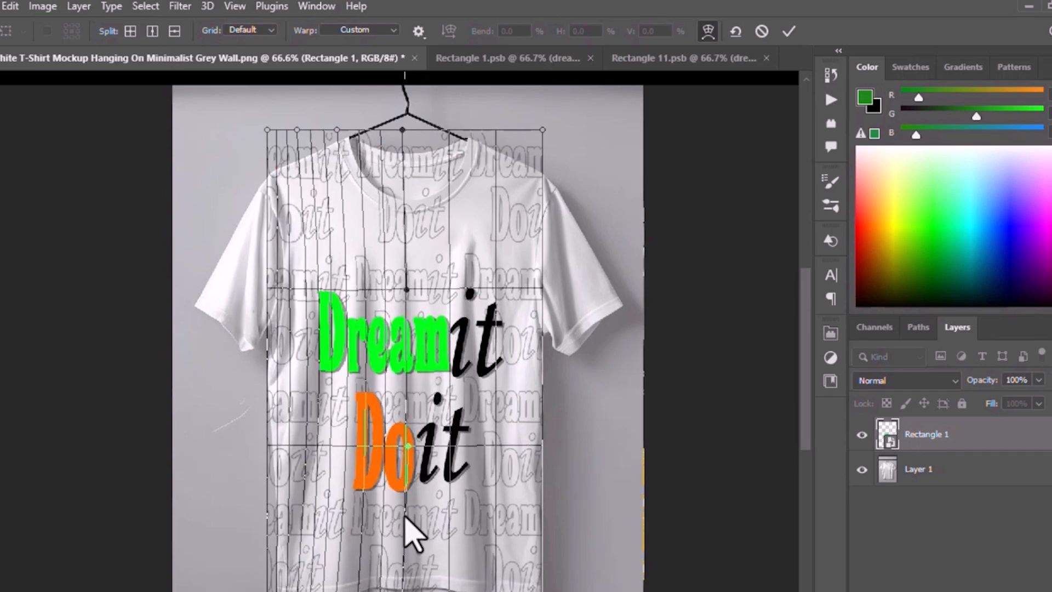
pyautogui.click(409, 453)
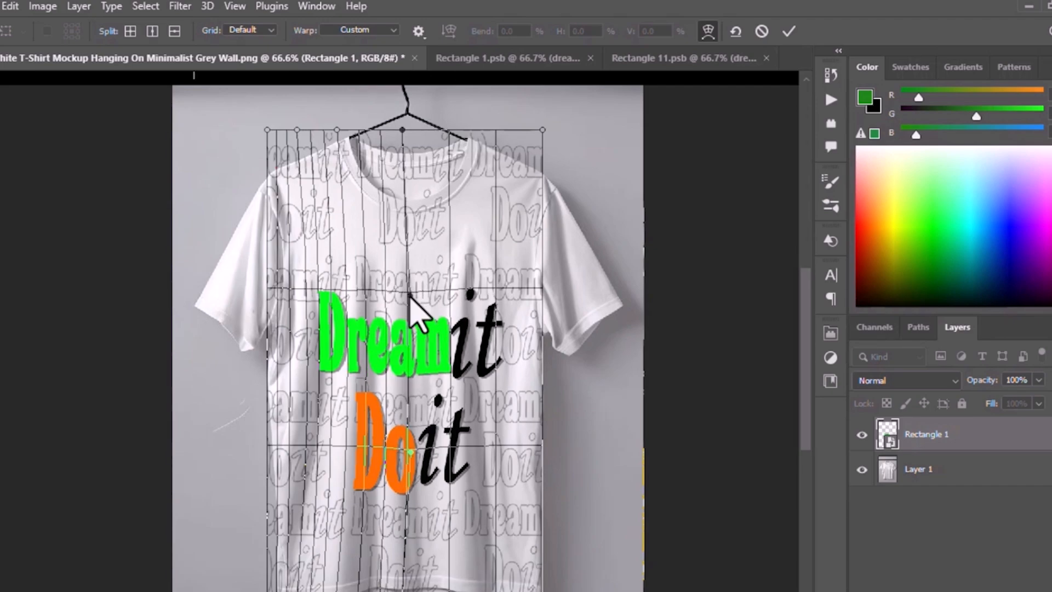
# Add a vertical warp split below the collar's right edge, bend it along the fold, and apply the warp
pyautogui.click(152, 31)
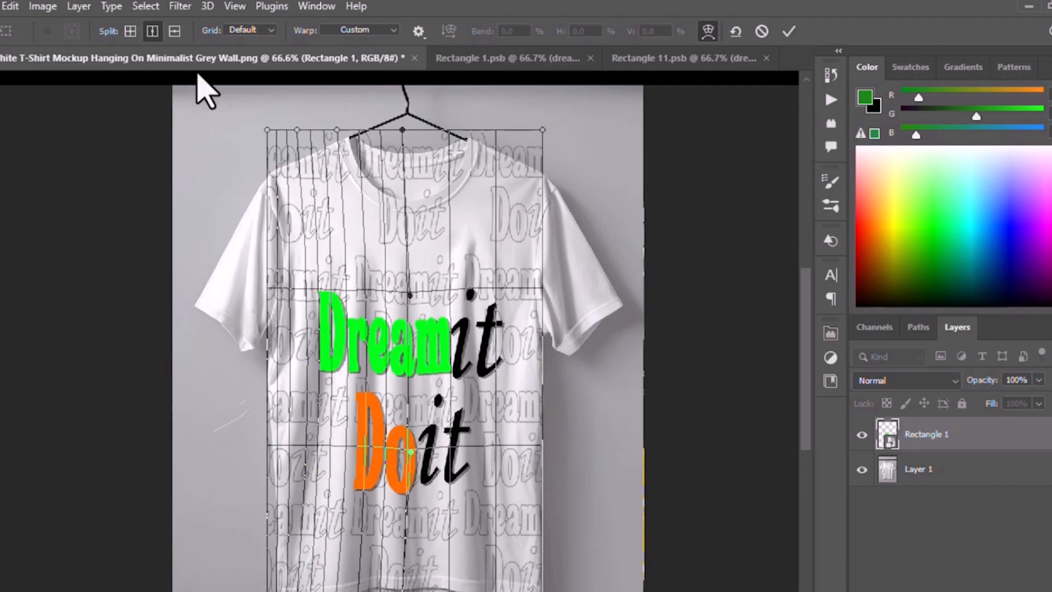
pyautogui.click(471, 390)
pyautogui.moveTo(465, 515); pyautogui.dragTo(462, 518)
pyautogui.moveTo(470, 453); pyautogui.dragTo(462, 451)
pyautogui.moveTo(471, 289); pyautogui.dragTo(473, 293)
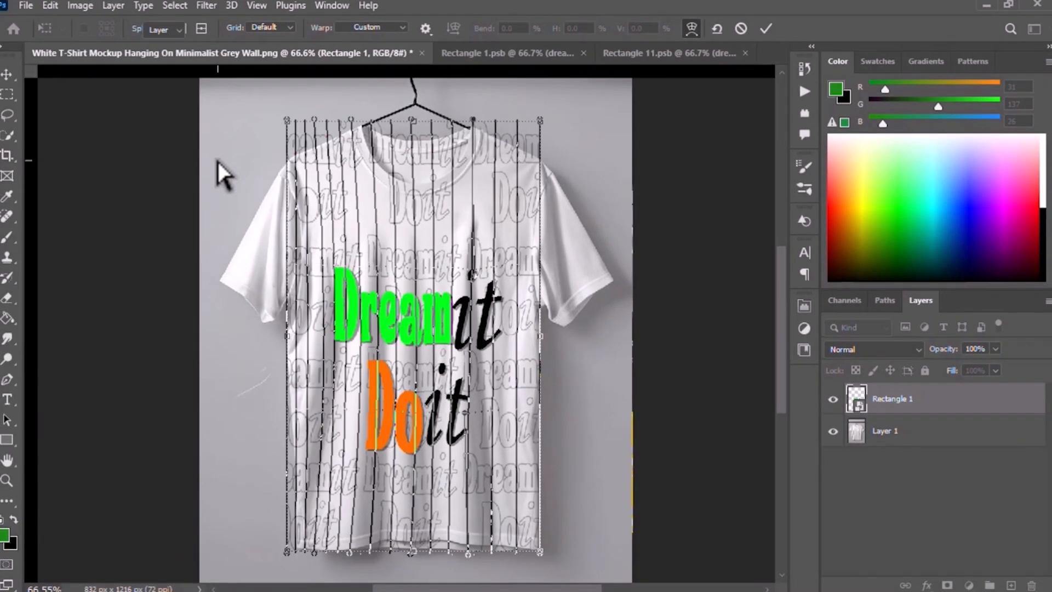
pyautogui.press('Return')
pyautogui.click(225, 161)
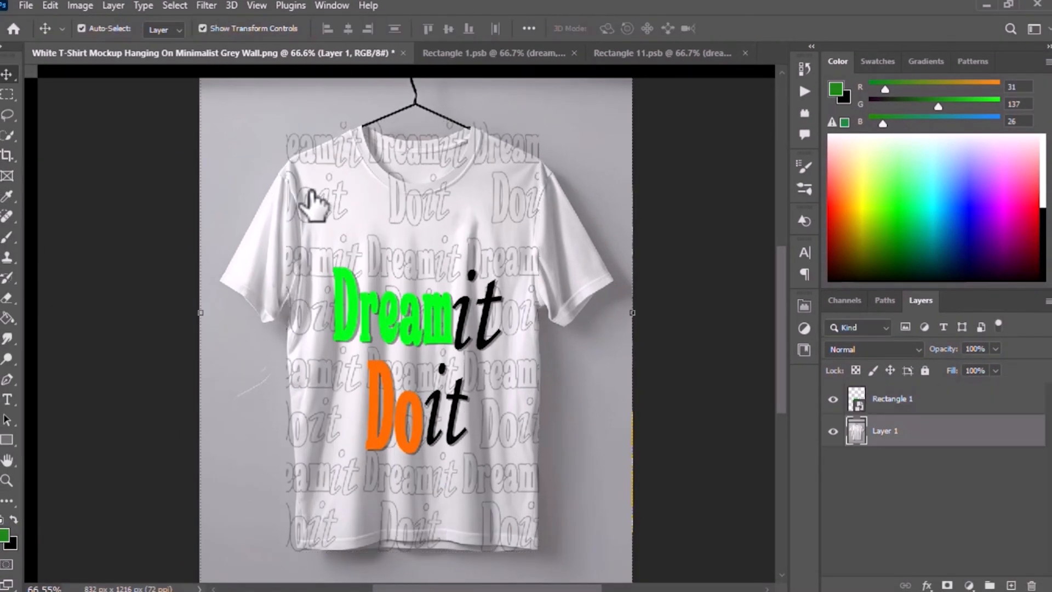
# Set the Rectangle 1 layer's blend mode to Multiply
pyautogui.click(891, 403)
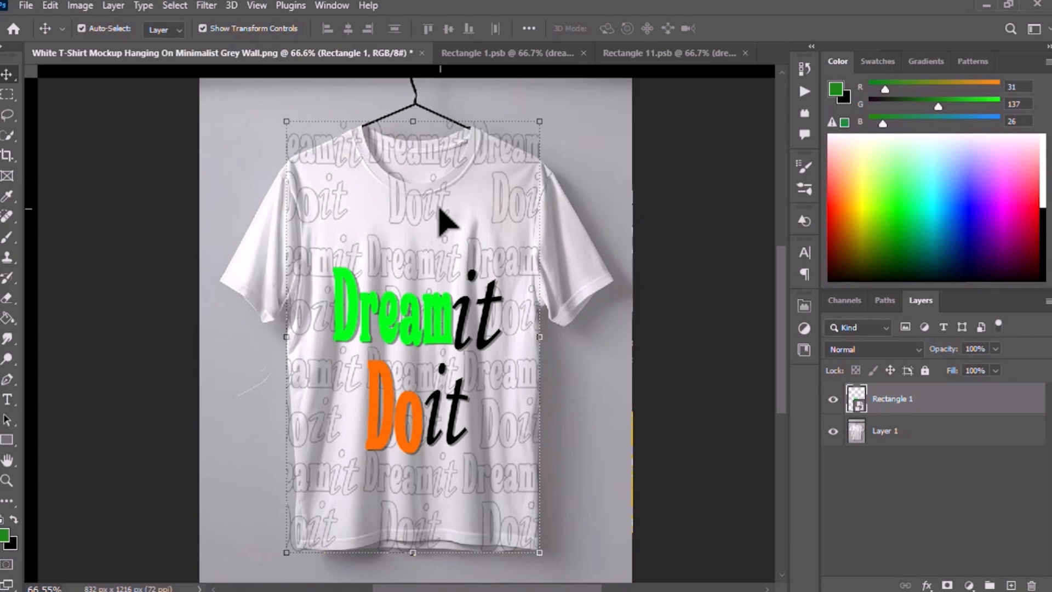
pyautogui.click(906, 351)
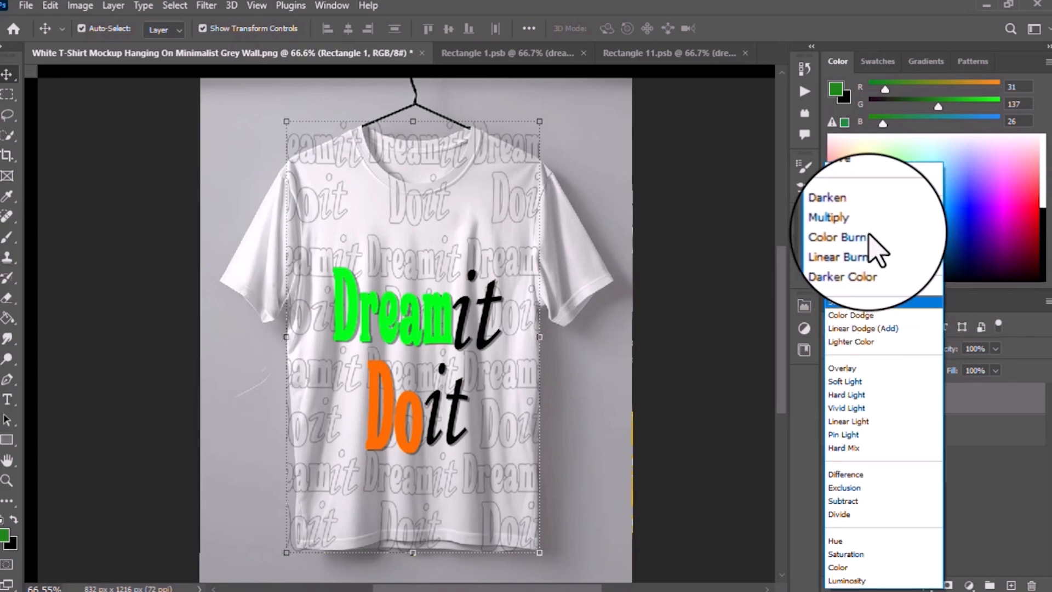
pyautogui.click(849, 227)
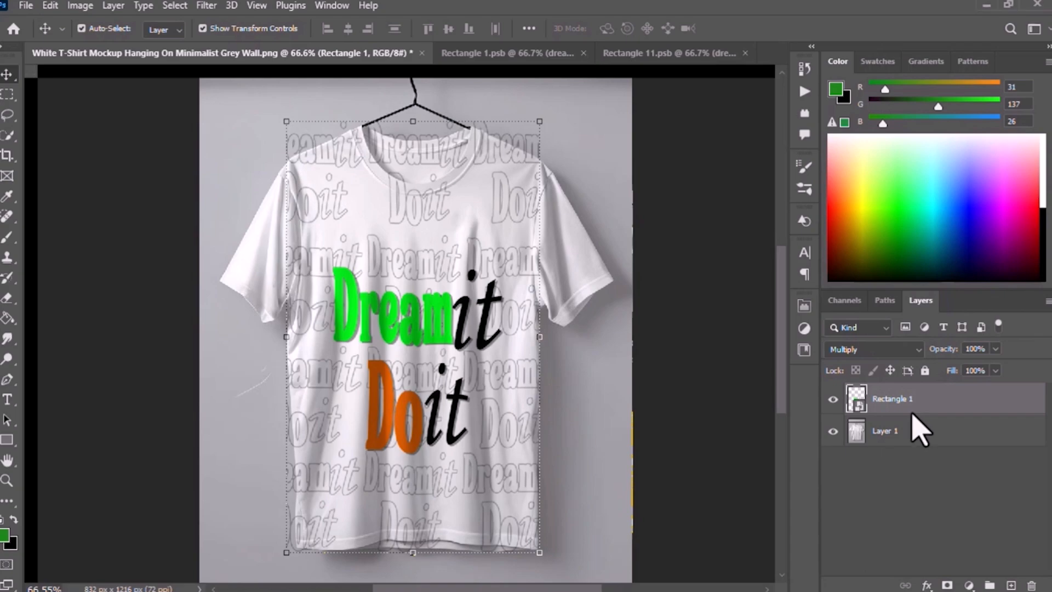
# Put the Rectangle 1 layer into a new group named Group 1 with Pass Through mode and collapse the group
pyautogui.hotkey('ctrl', 'g')
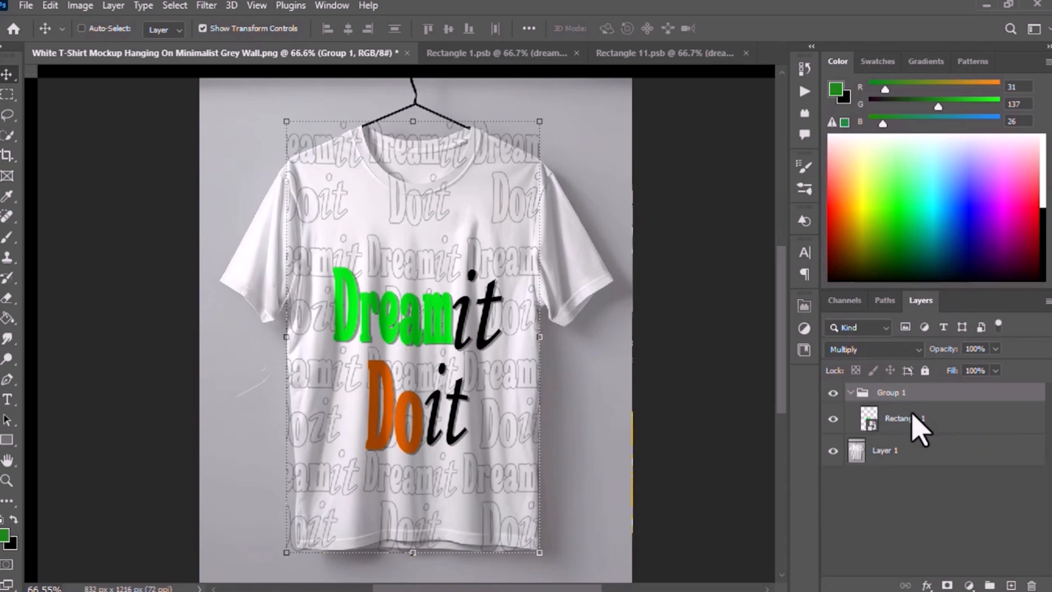
pyautogui.hotkey('ctrl', 'z')
pyautogui.rightClick(910, 408)
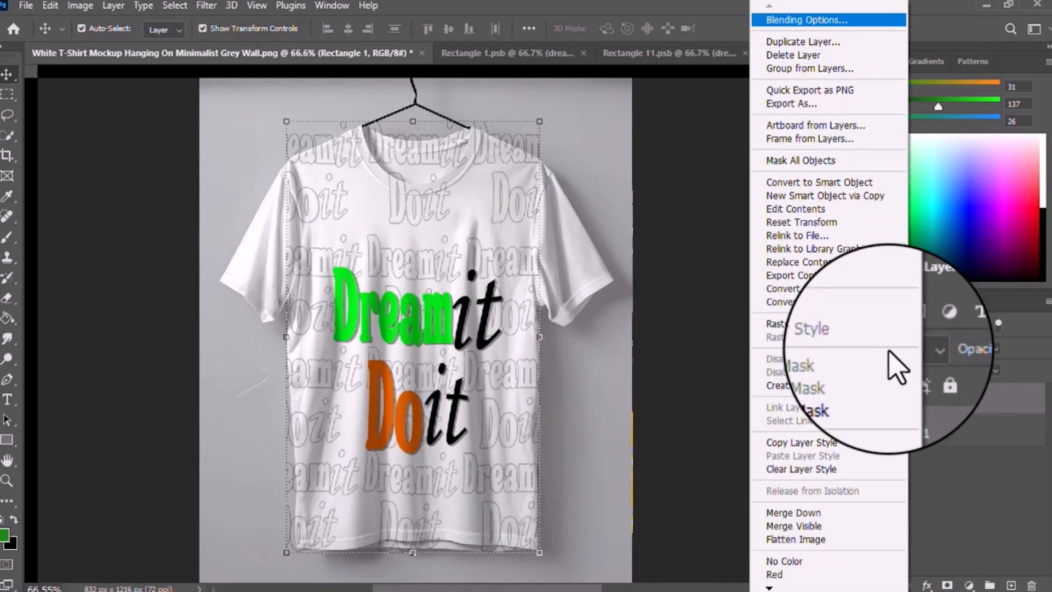
pyautogui.click(789, 68)
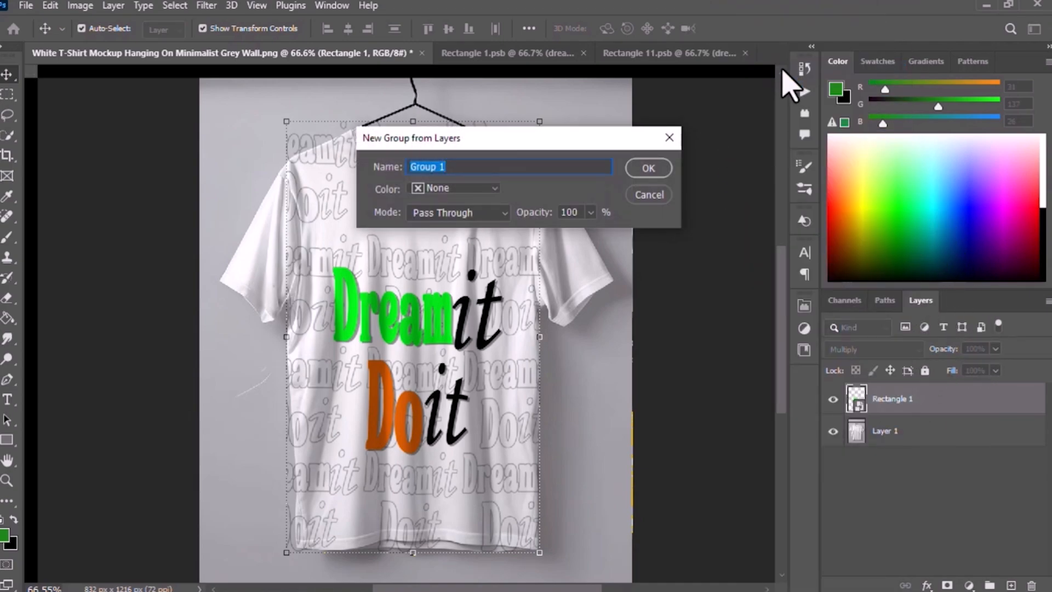
pyautogui.click(646, 169)
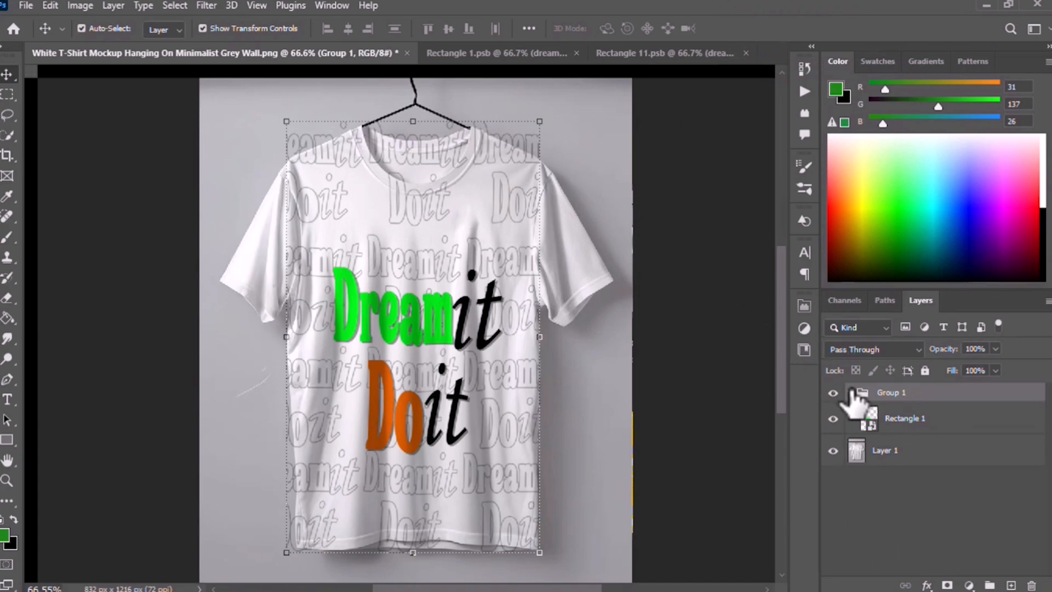
pyautogui.click(852, 393)
pyautogui.click(852, 392)
pyautogui.click(852, 392)
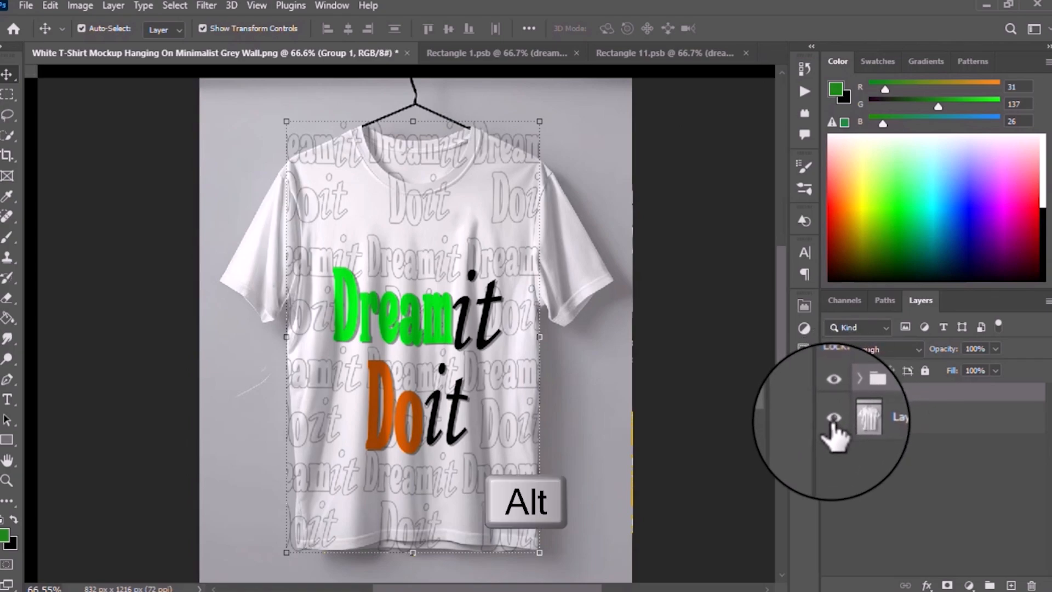
# Show only Layer 1 and select the shirt's body with the Quick Selection tool, leaving out the collar and sleeves
pyautogui.keyDown('alt'); pyautogui.click(833, 419); pyautogui.keyUp('alt')
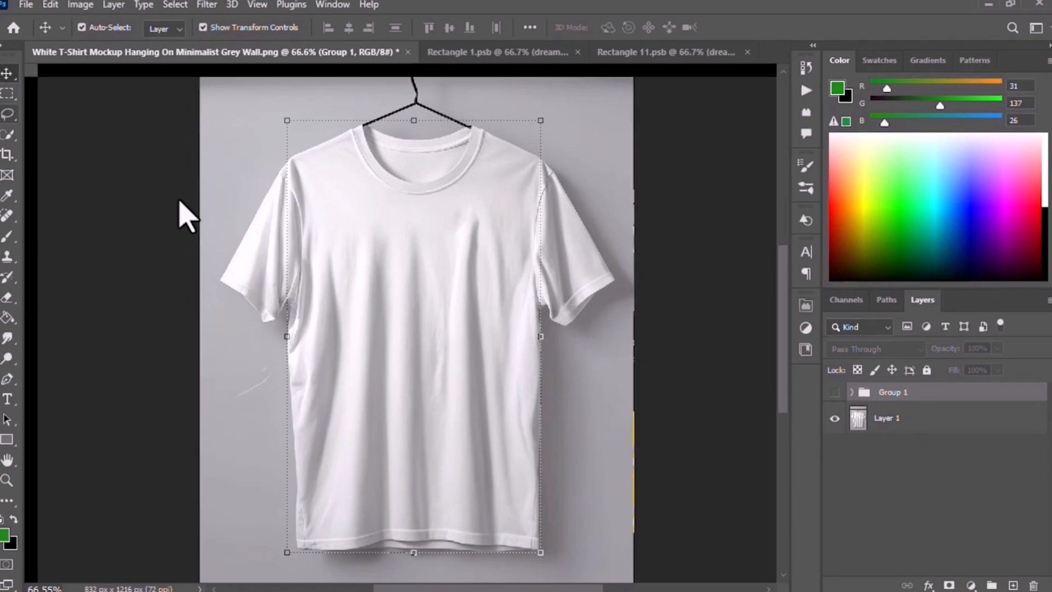
pyautogui.click(8, 135)
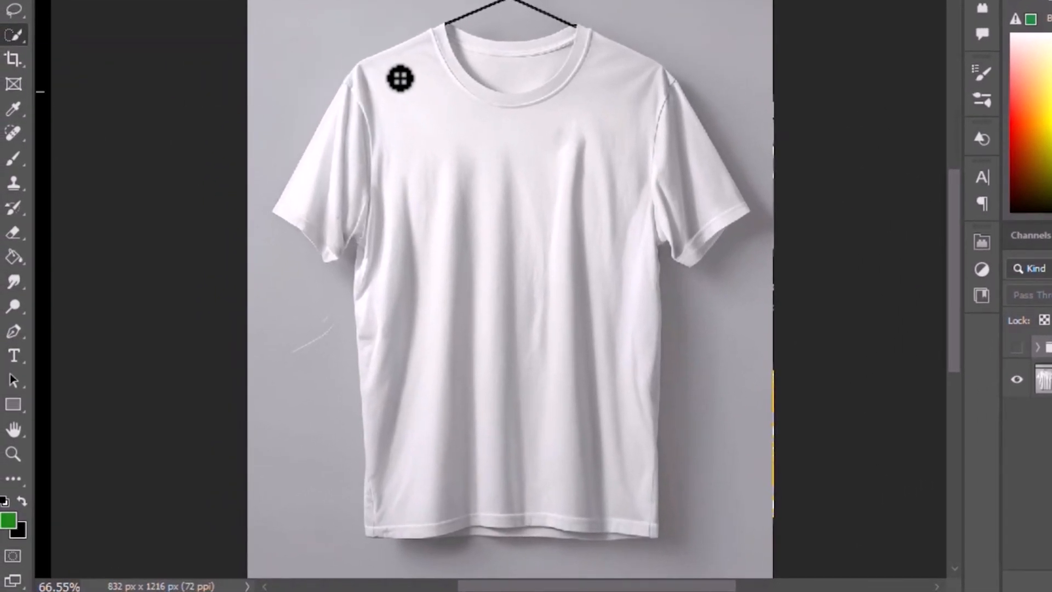
pyautogui.moveTo(400, 78); pyautogui.dragTo(412, 98)
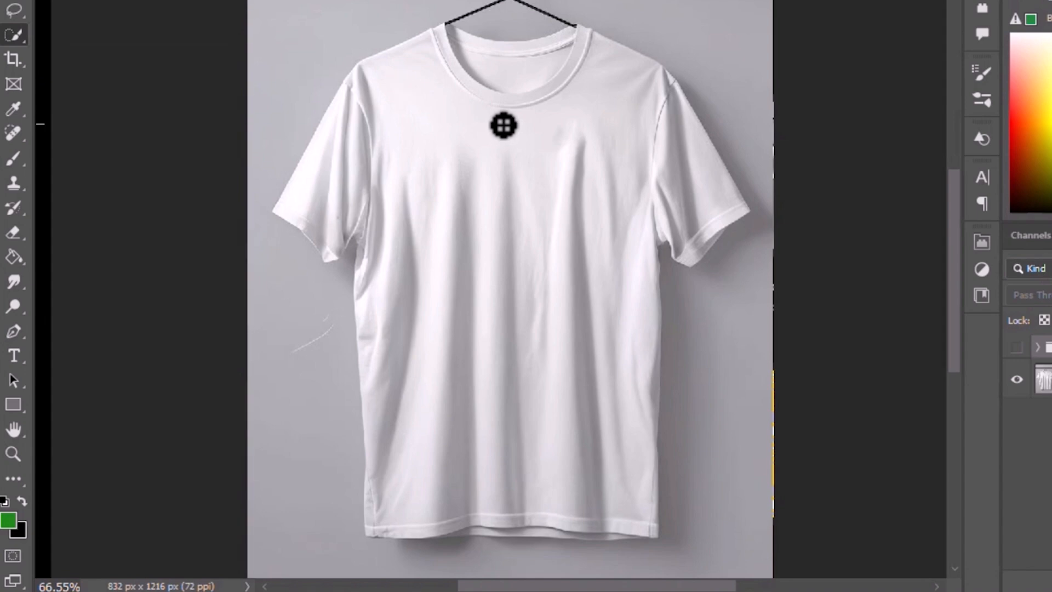
pyautogui.click(1046, 379)
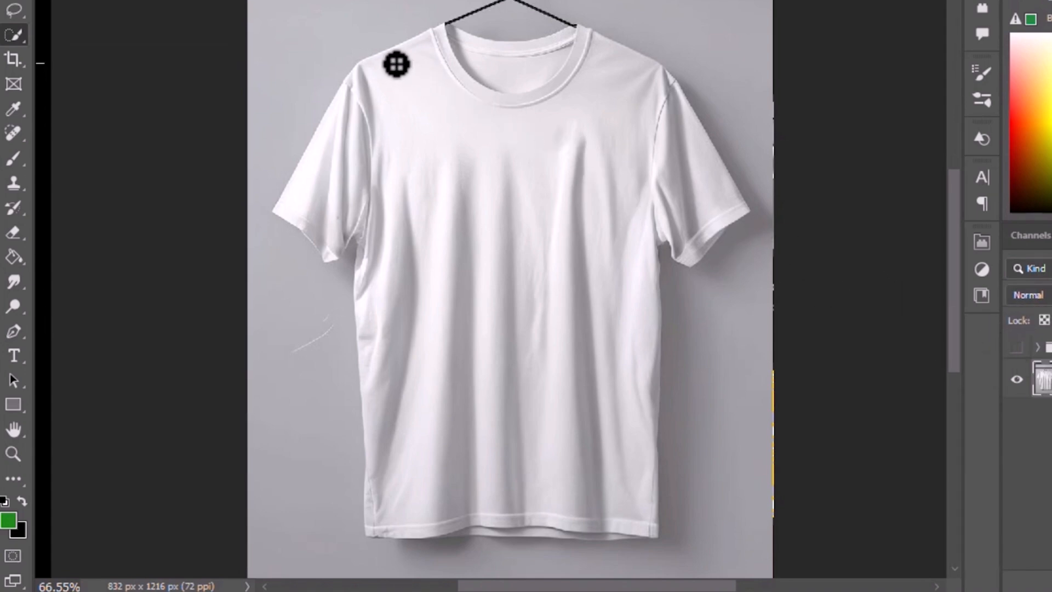
pyautogui.moveTo(395, 64)
pyautogui.mouseDown()
pyautogui.moveTo(423, 103)
pyautogui.moveTo(471, 121)
pyautogui.moveTo(570, 131)
pyautogui.moveTo(607, 113)
pyautogui.mouseUp()
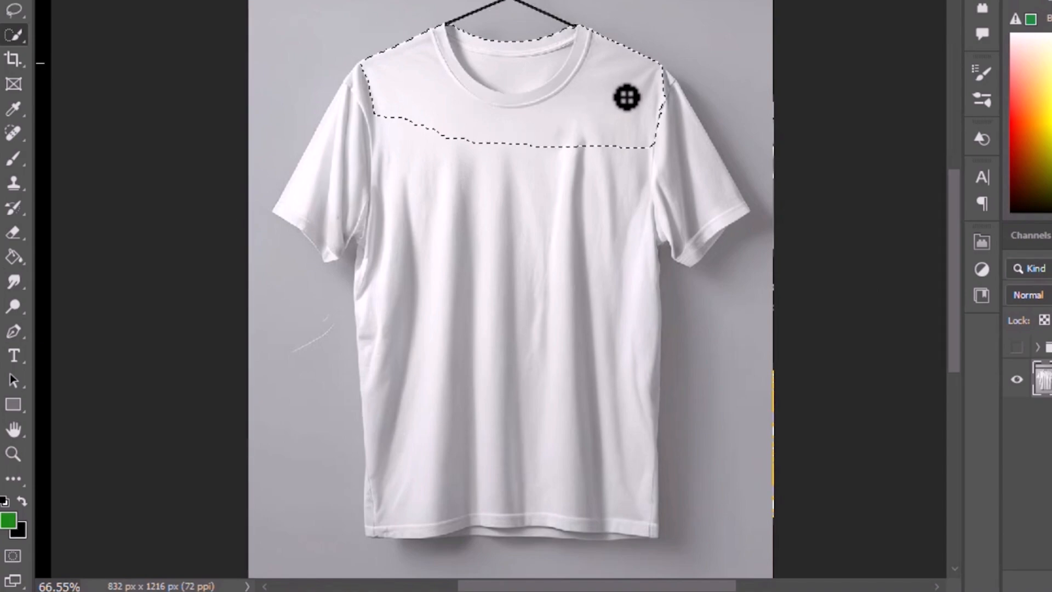
pyautogui.moveTo(566, 300); pyautogui.dragTo(553, 332)
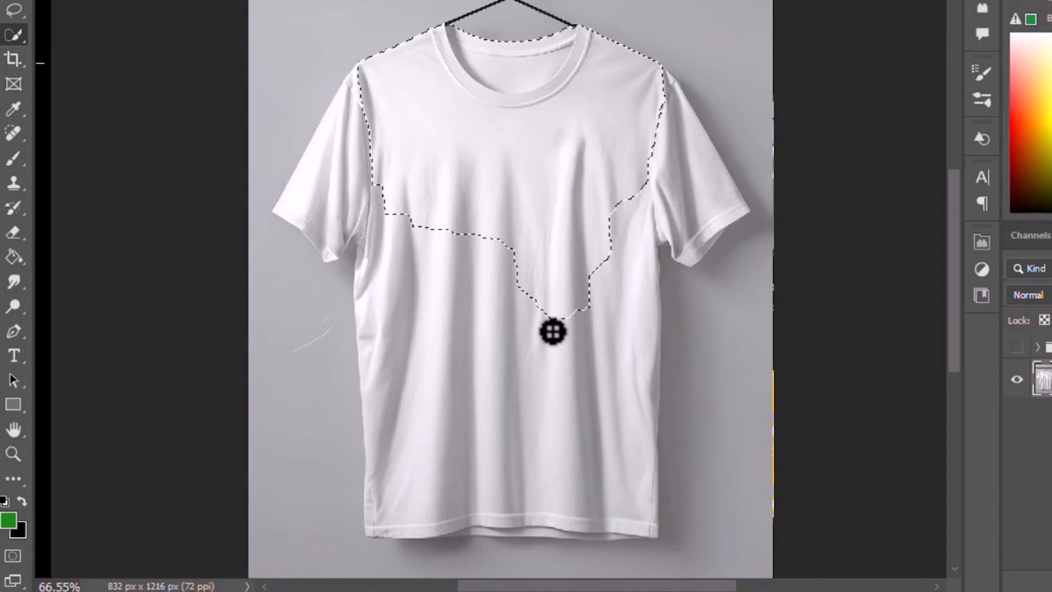
pyautogui.click(552, 331)
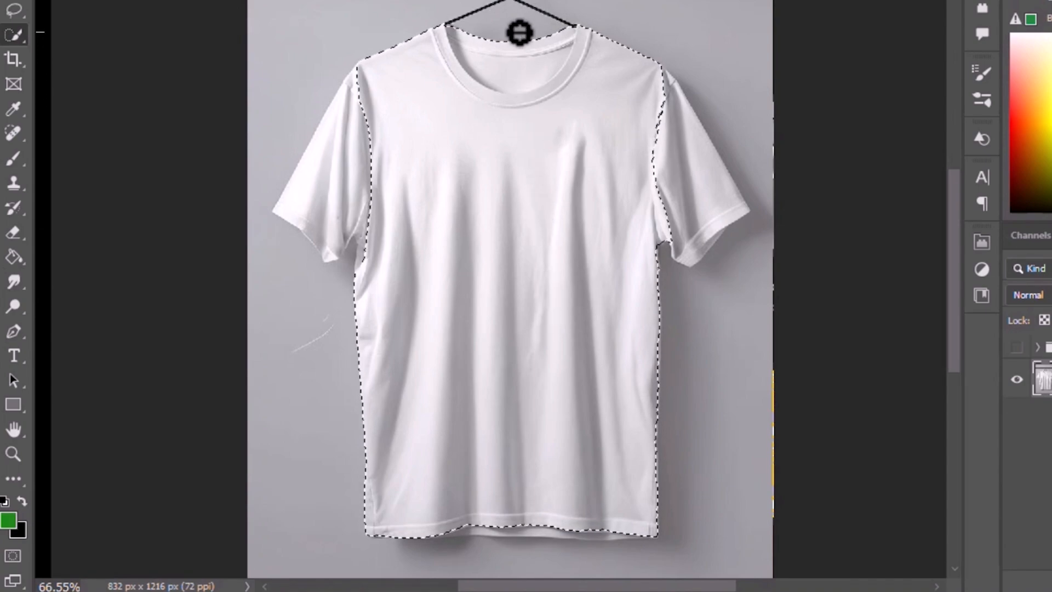
pyautogui.moveTo(520, 33)
pyautogui.mouseDown()
pyautogui.moveTo(525, 52)
pyautogui.moveTo(476, 61)
pyautogui.moveTo(479, 80)
pyautogui.mouseUp()
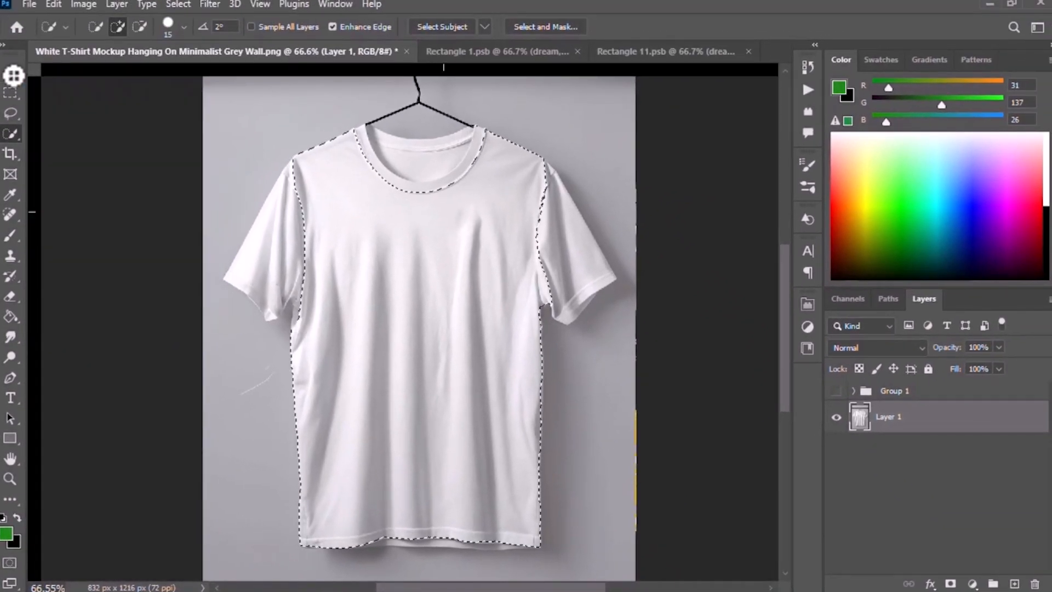
# Add a layer mask to Group 1 from the shirt selection and make the group visible again
pyautogui.click(923, 392)
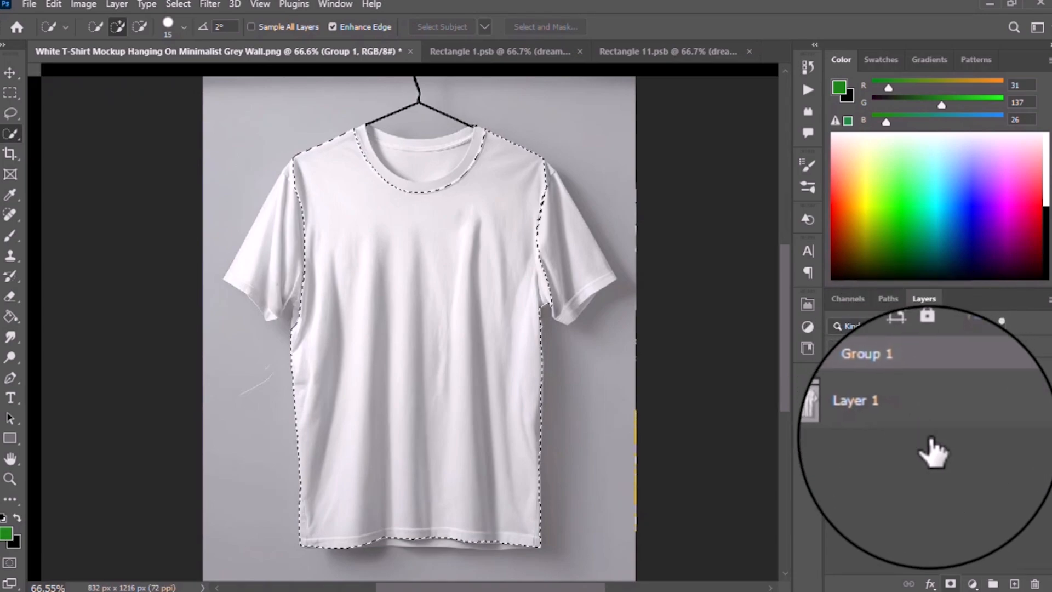
pyautogui.click(951, 583)
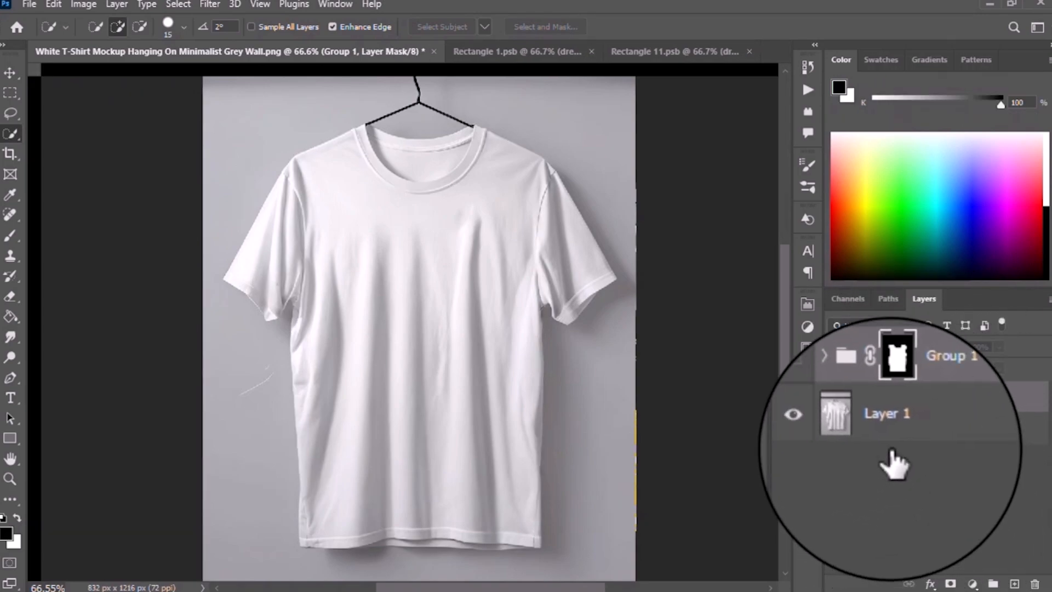
pyautogui.click(844, 398)
pyautogui.click(837, 398)
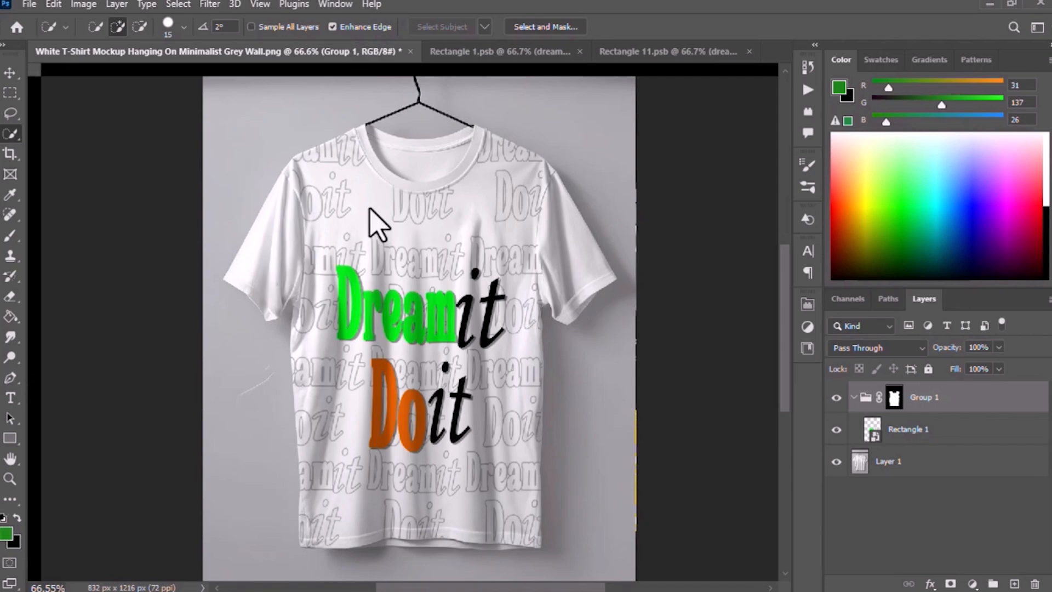
pyautogui.click(17, 71)
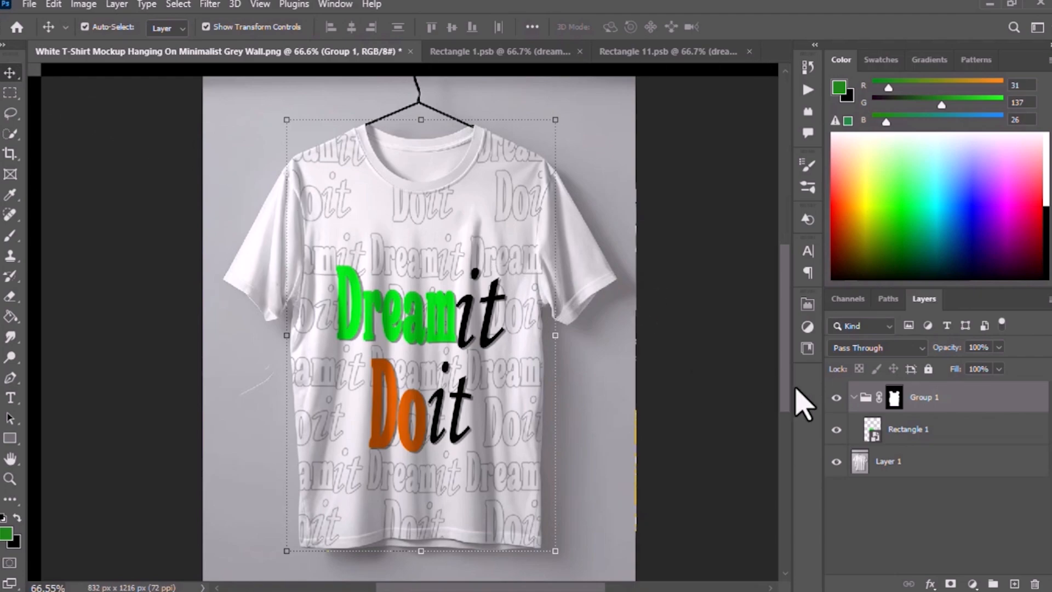
# Show only Layer 1 and load the RGB channel's bright areas as a selection
pyautogui.click(894, 398)
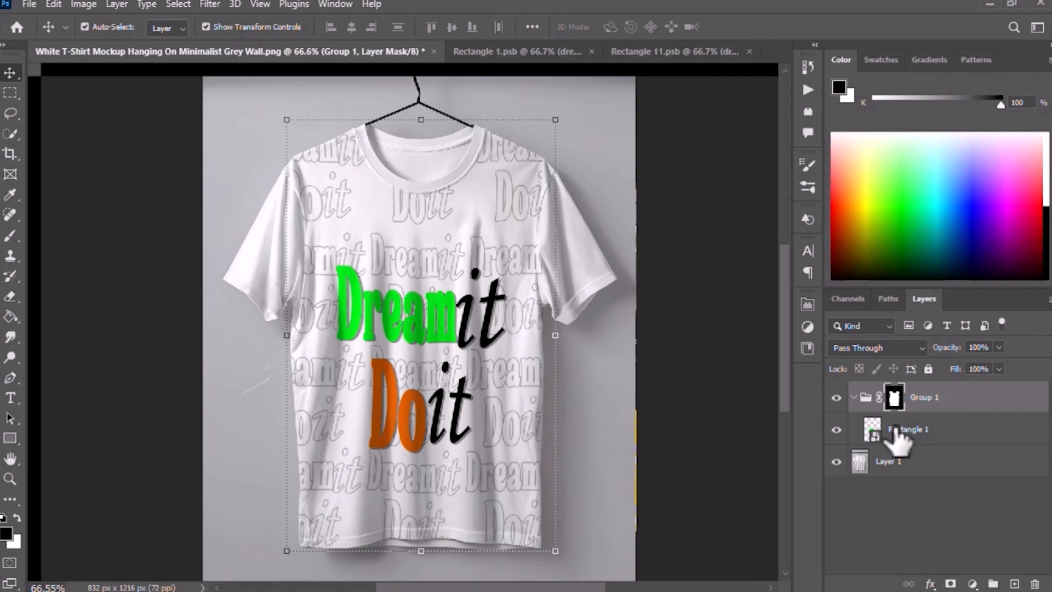
pyautogui.click(884, 466)
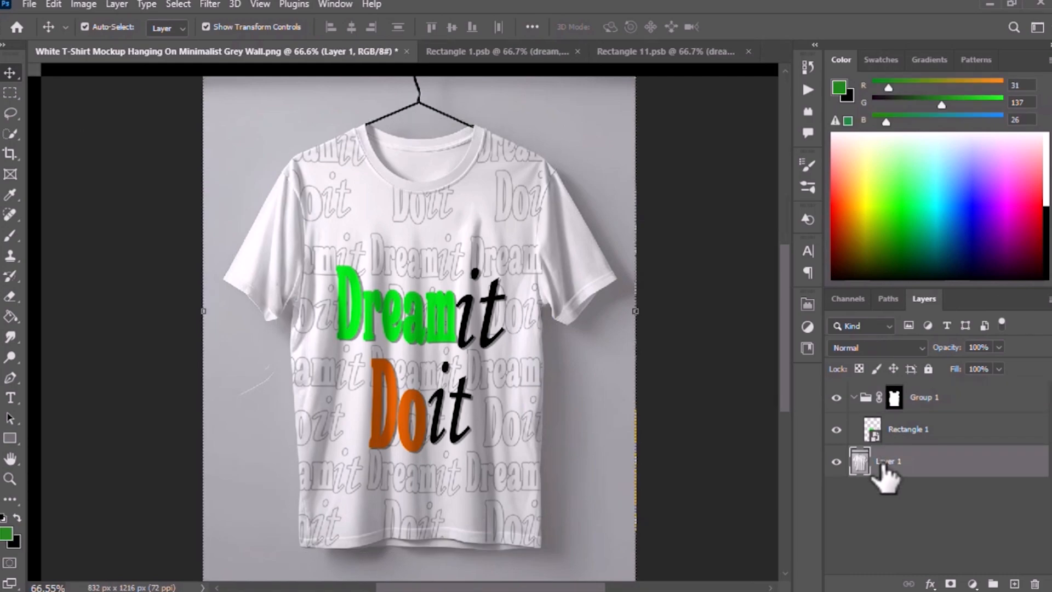
pyautogui.keyDown('alt'); pyautogui.click(837, 462); pyautogui.keyUp('alt')
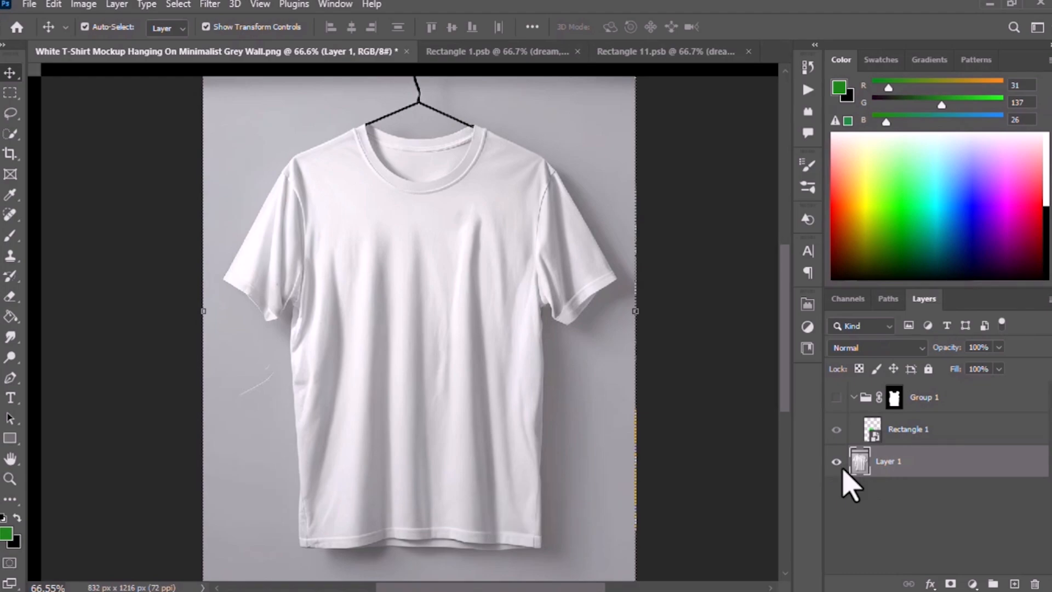
pyautogui.click(848, 300)
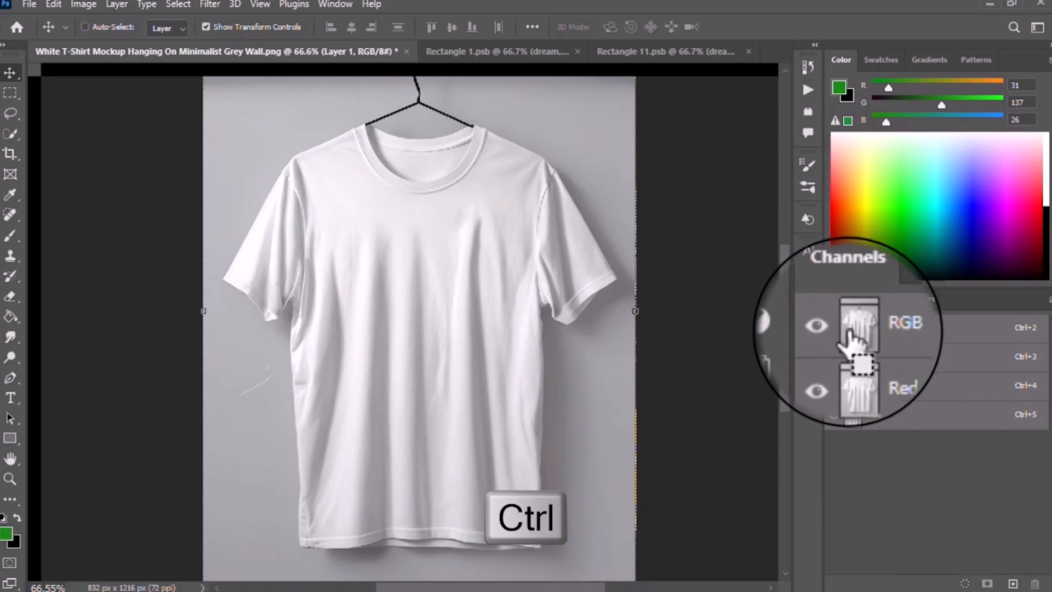
pyautogui.keyDown('ctrl'); pyautogui.click(853, 327); pyautogui.keyUp('ctrl')
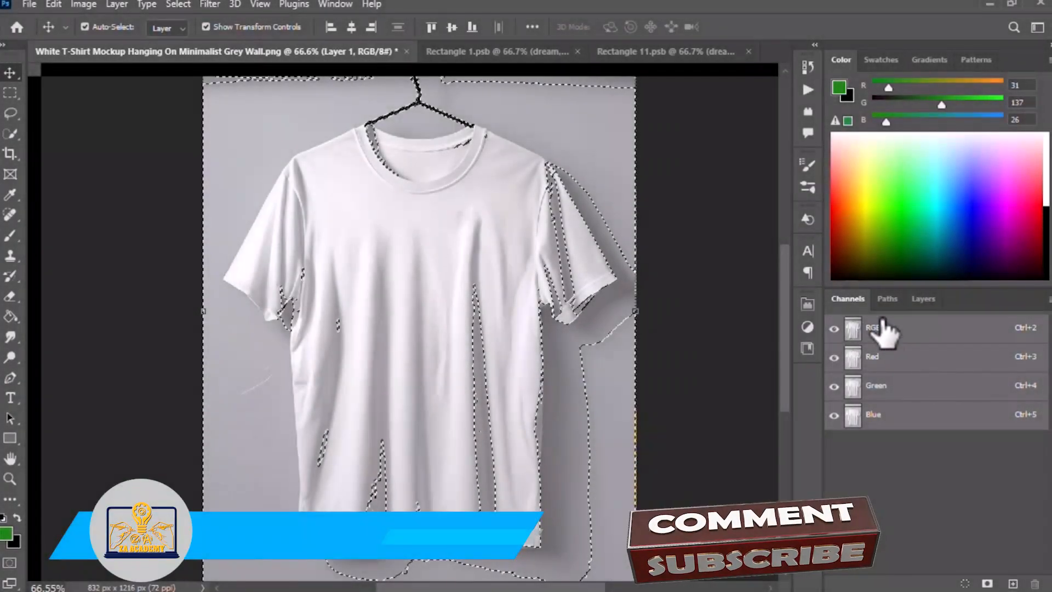
pyautogui.click(924, 300)
pyautogui.hotkey('ctrl', 'd')
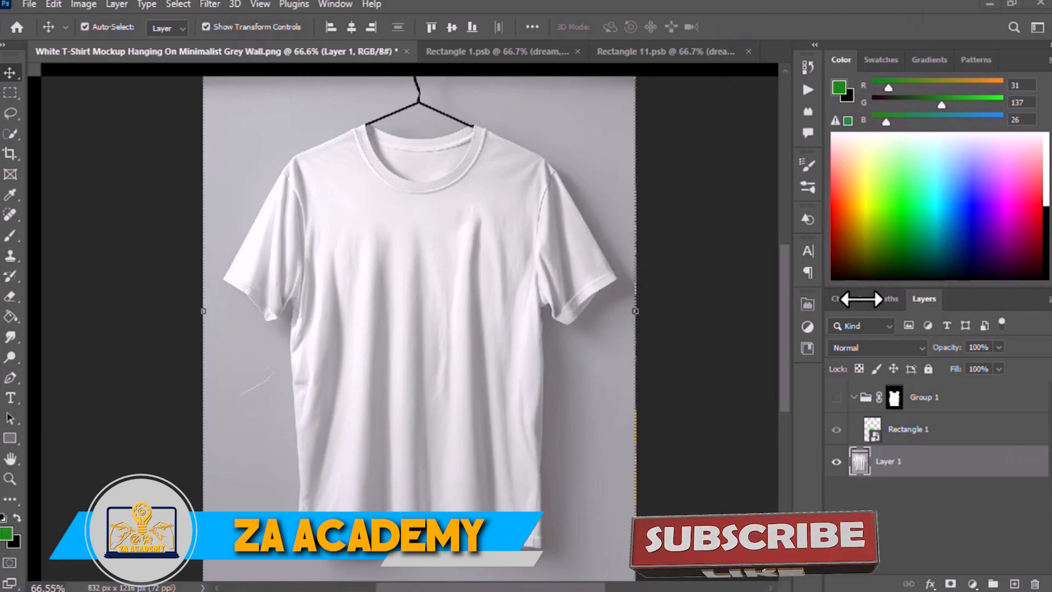
# Show Group 1 and add a Curves adjustment above Rectangle 1 masked by the selection, raising the curve's midtones to brighten the highlights
pyautogui.click(834, 400)
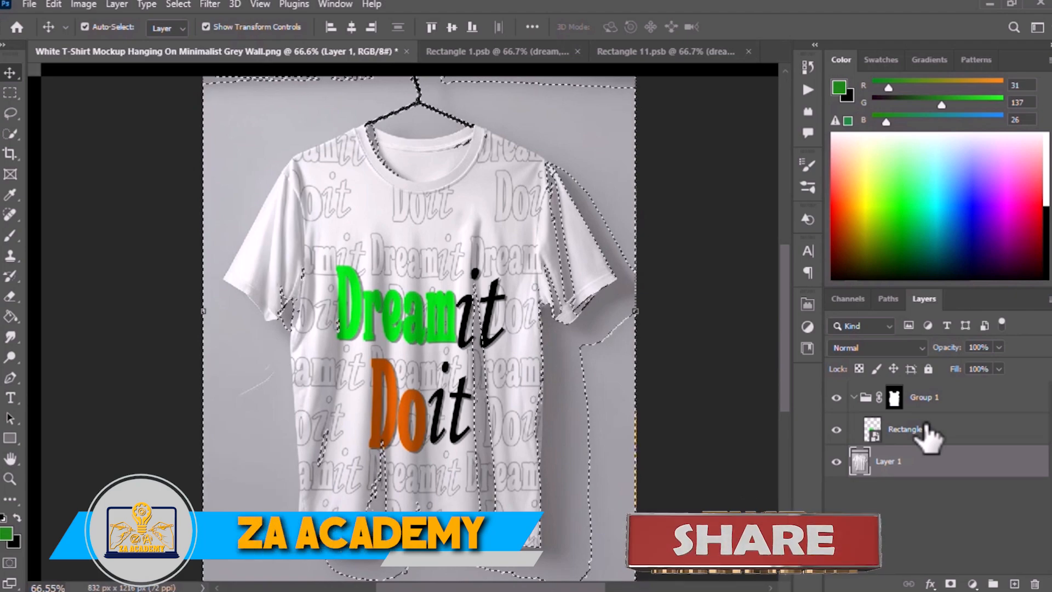
pyautogui.click(927, 430)
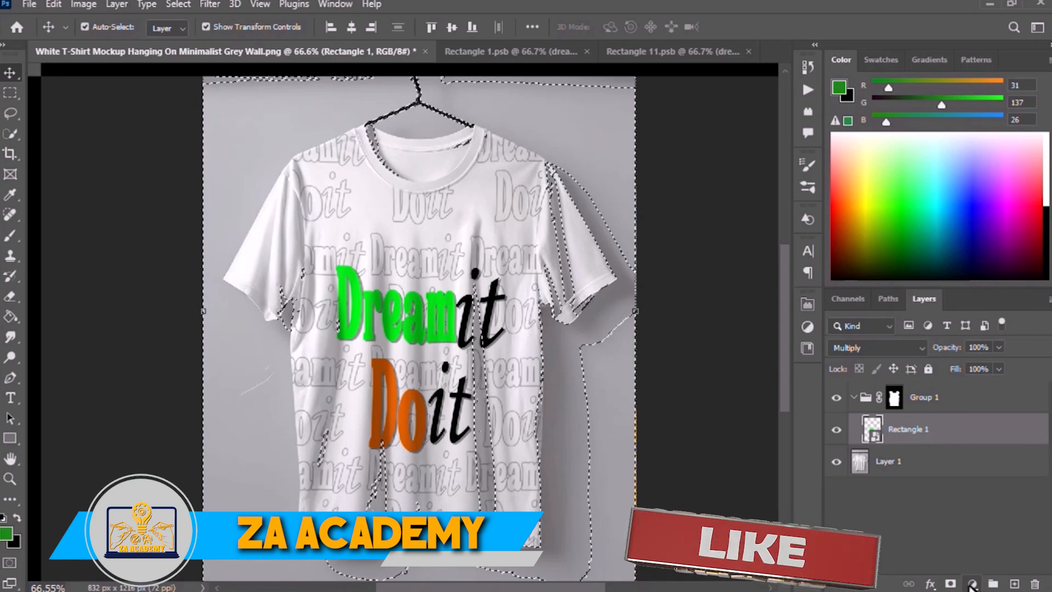
pyautogui.click(972, 584)
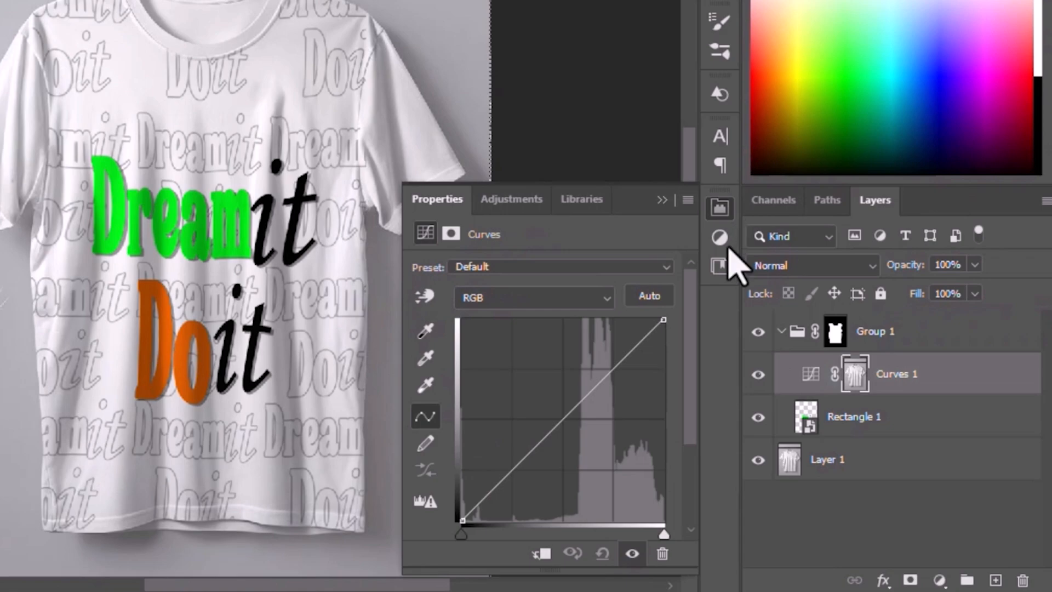
pyautogui.moveTo(601, 382); pyautogui.dragTo(557, 377)
pyautogui.click(662, 200)
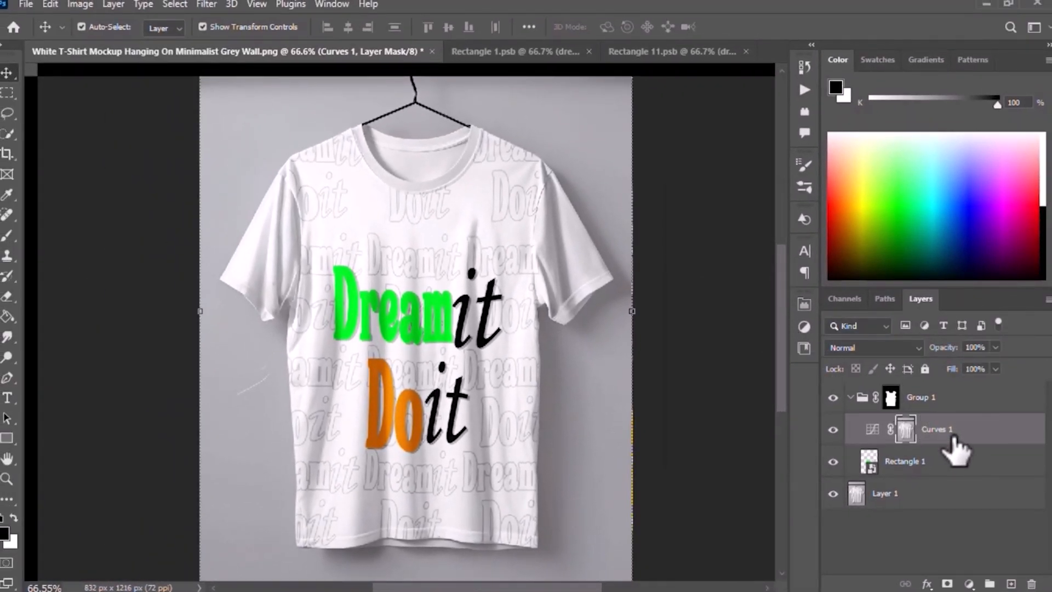
# Duplicate the Curves 1 adjustment and pull the copy's curve below the diagonal to darken the design
pyautogui.hotkey('ctrl', 'j')
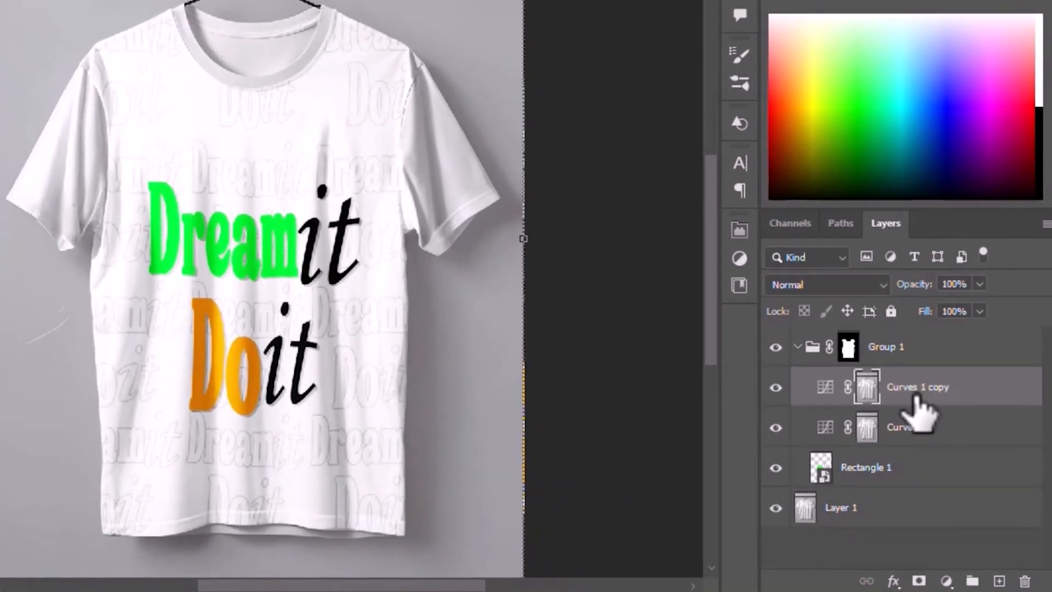
pyautogui.doubleClick(868, 431)
pyautogui.moveTo(587, 395); pyautogui.dragTo(625, 436)
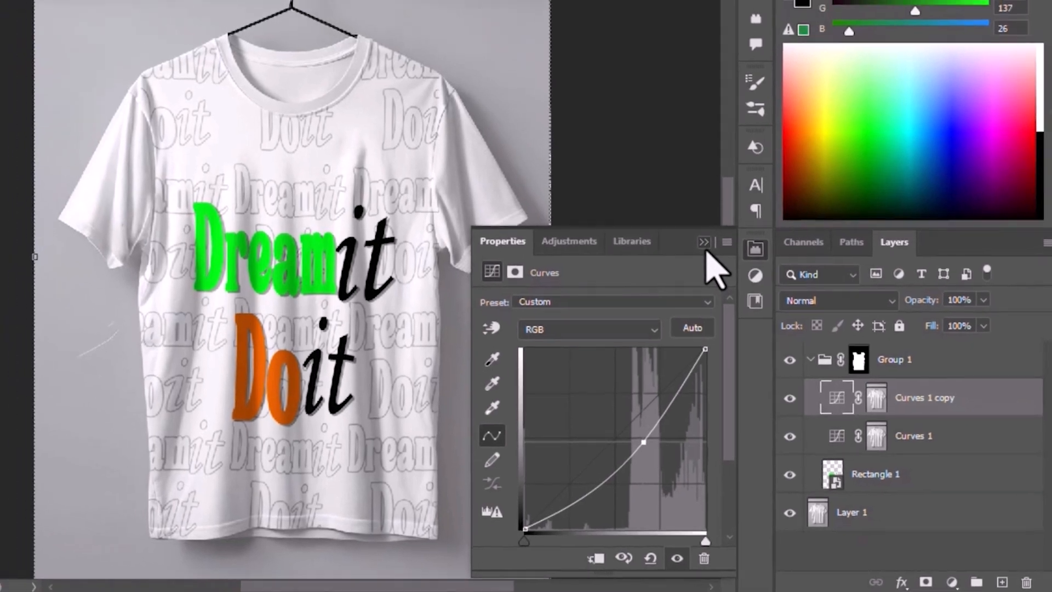
pyautogui.click(686, 224)
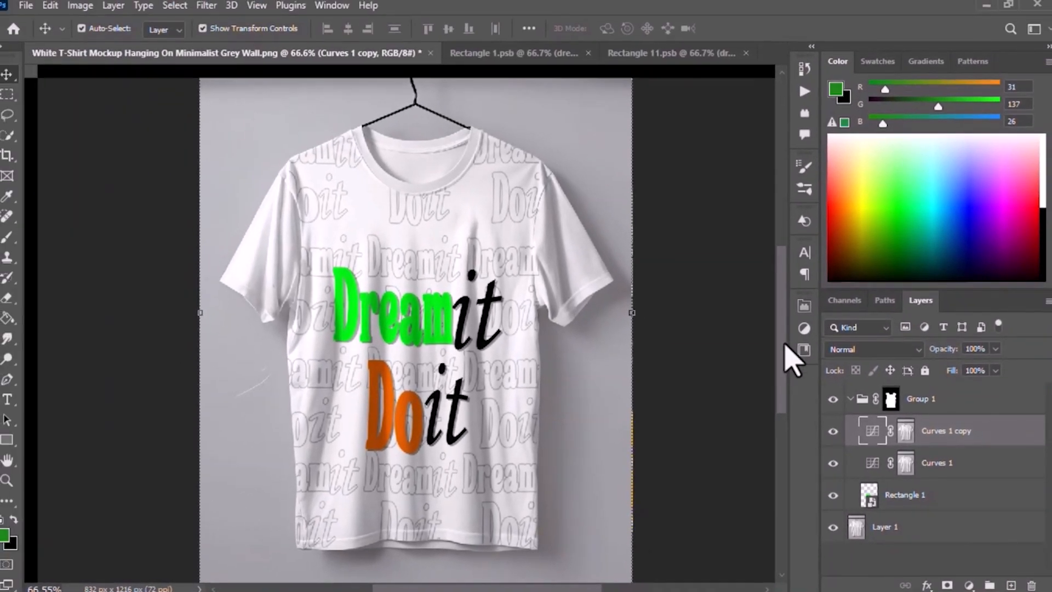
# Try small opacity changes on the Curves 1 copy and Curves 1 layers, and turn on the rulers
pyautogui.hotkey('ctrl', 'g')
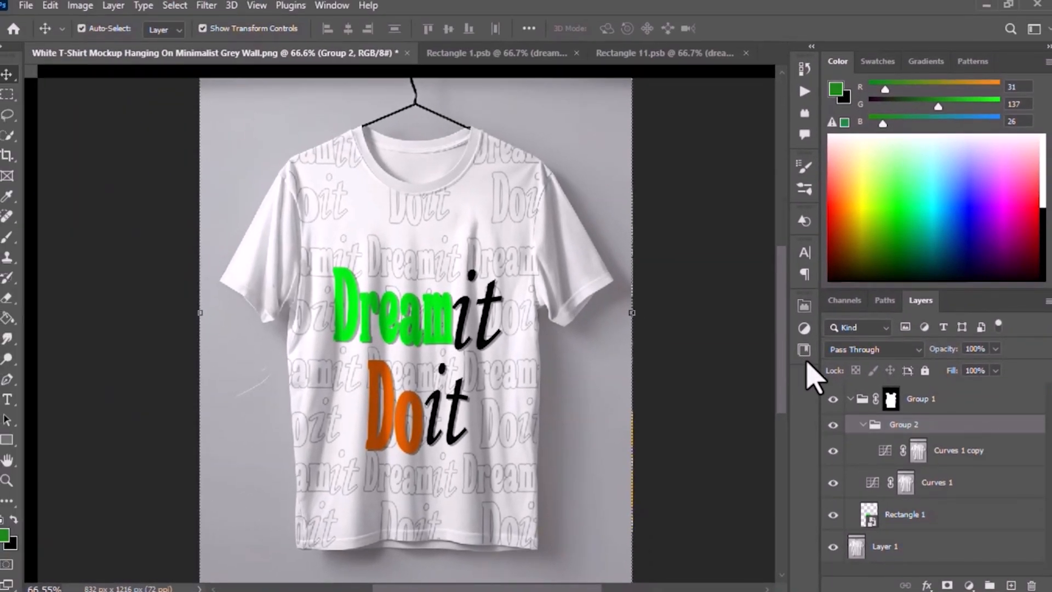
pyautogui.hotkey('ctrl', 'z')
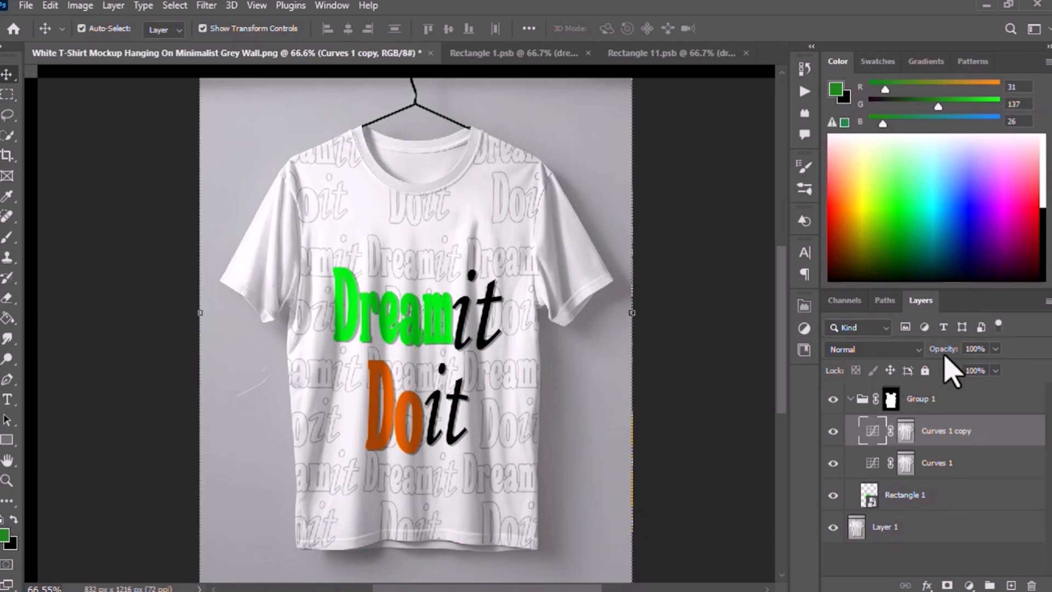
pyautogui.moveTo(949, 351); pyautogui.dragTo(989, 368)
pyautogui.click(906, 464)
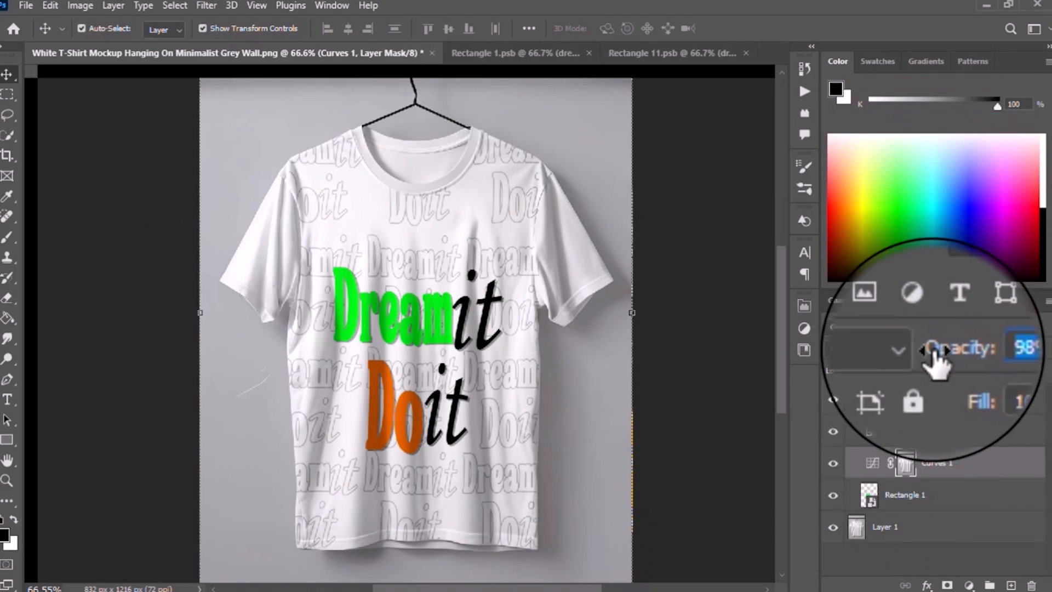
pyautogui.moveTo(909, 354); pyautogui.dragTo(936, 350)
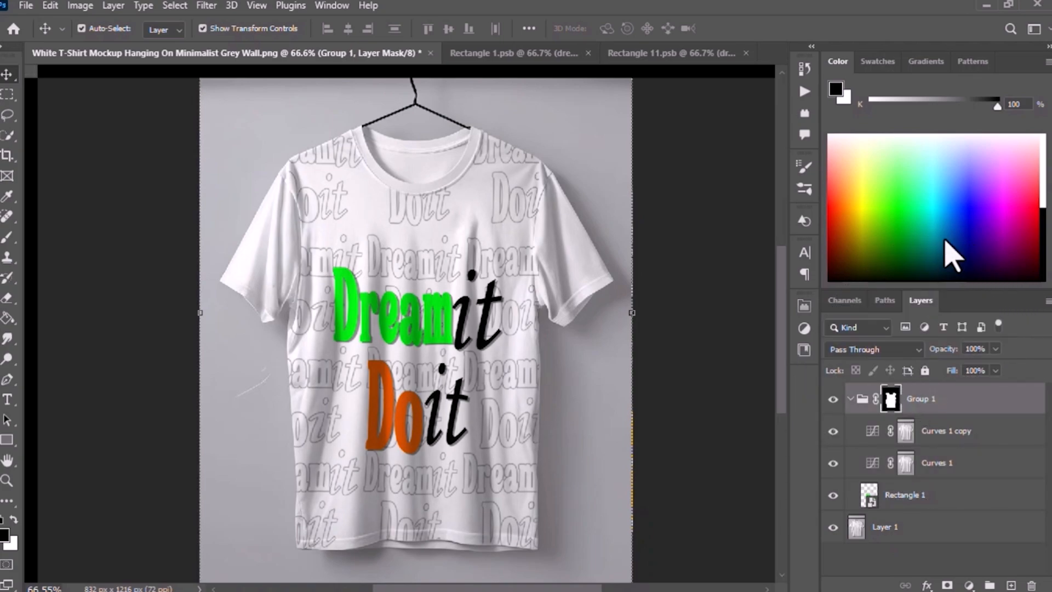
pyautogui.hotkey('ctrl', 'r')
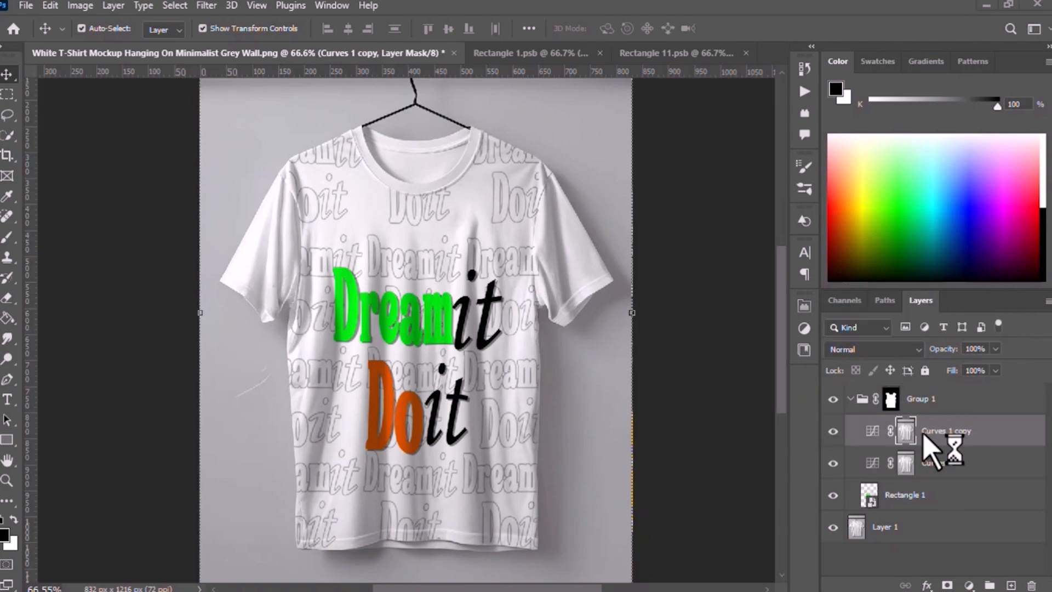
# Duplicate the Curves 1 copy adjustment and raise the new copy's curve so it sits only slightly below the diagonal
pyautogui.hotkey('ctrl', 'j')
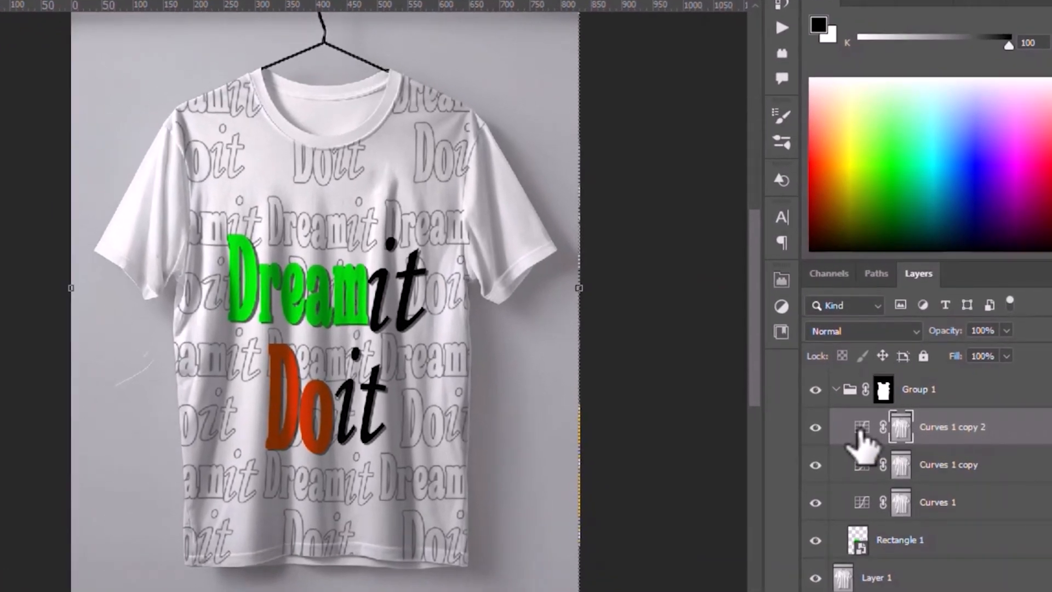
pyautogui.doubleClick(872, 431)
pyautogui.moveTo(670, 473); pyautogui.dragTo(676, 451)
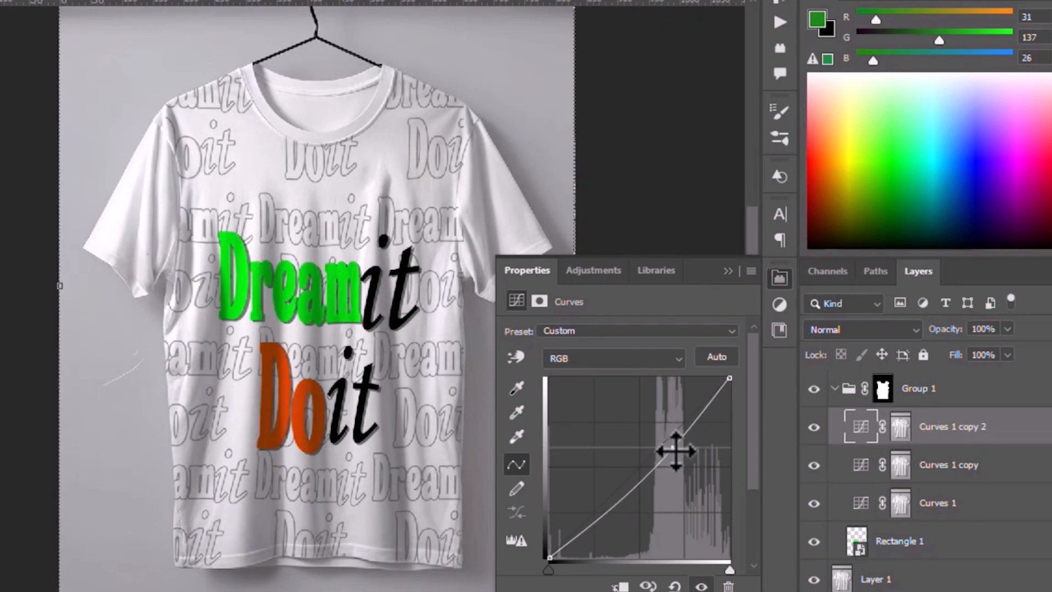
pyautogui.click(728, 271)
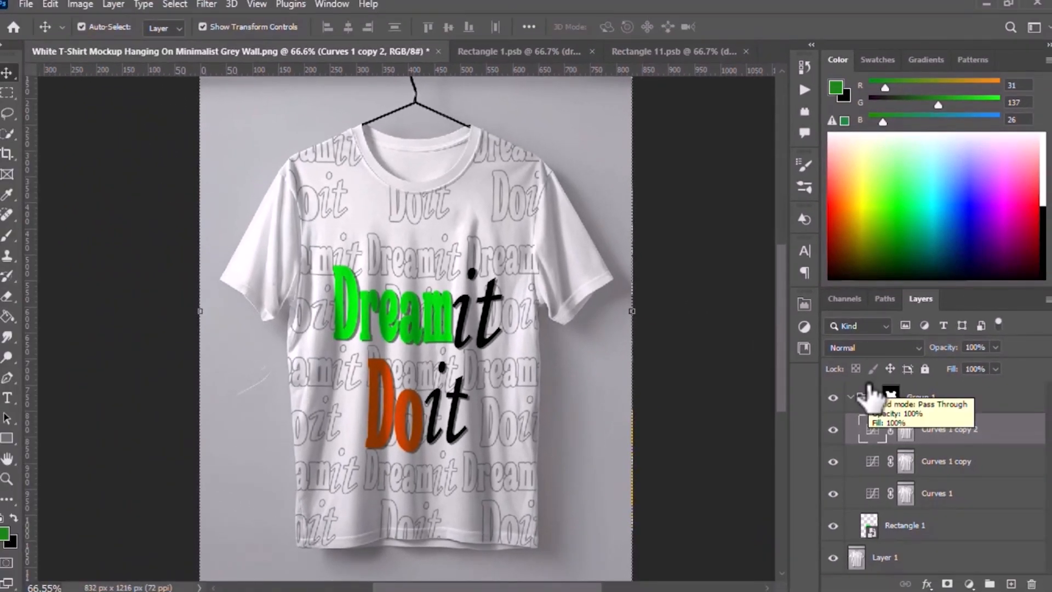
# Apply Levels to the Curves 1 copy 2 mask, moving the shadow input inward and adjusting the midtone input to increase contrast
pyautogui.hotkey('ctrl', 'l')
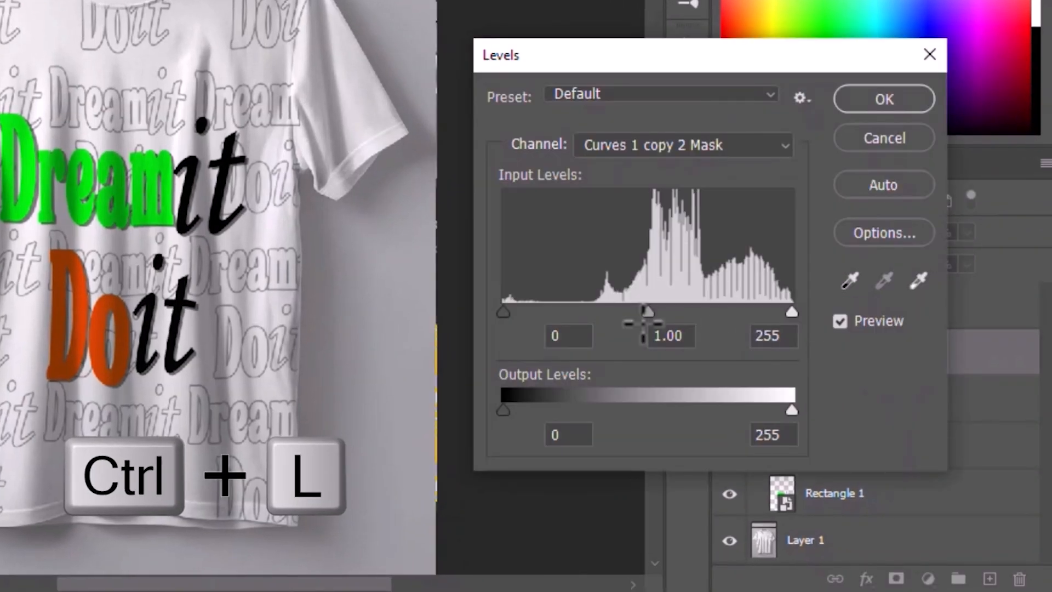
pyautogui.click(851, 296)
pyautogui.click(755, 167)
pyautogui.moveTo(504, 312); pyautogui.dragTo(558, 311)
pyautogui.moveTo(676, 311); pyautogui.dragTo(649, 312)
pyautogui.click(884, 100)
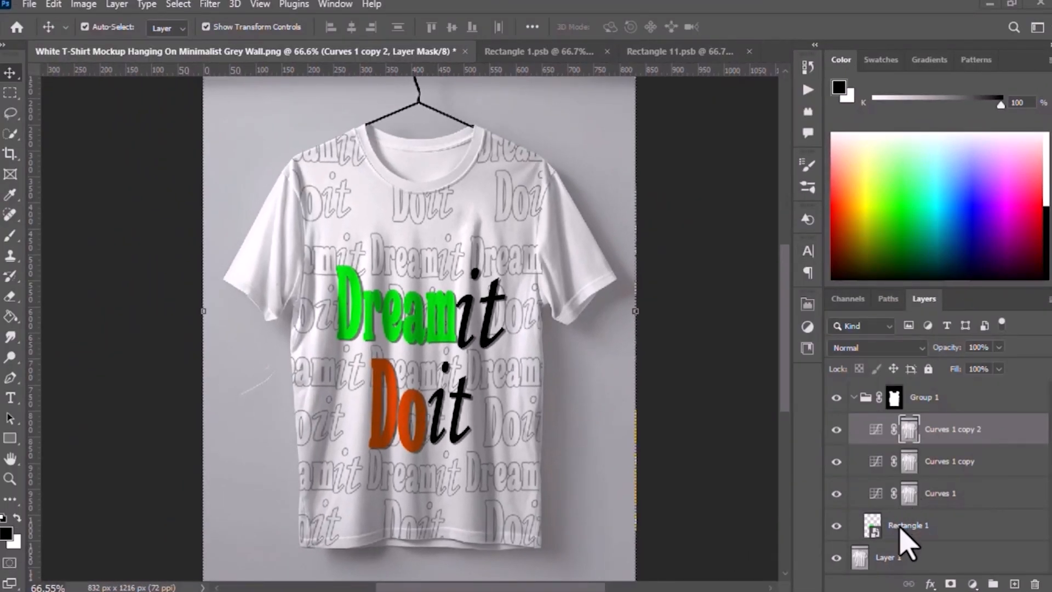
# Apply a Gaussian Blur with a 0.5 pixel radius to the Rectangle 1 smart object
pyautogui.click(920, 535)
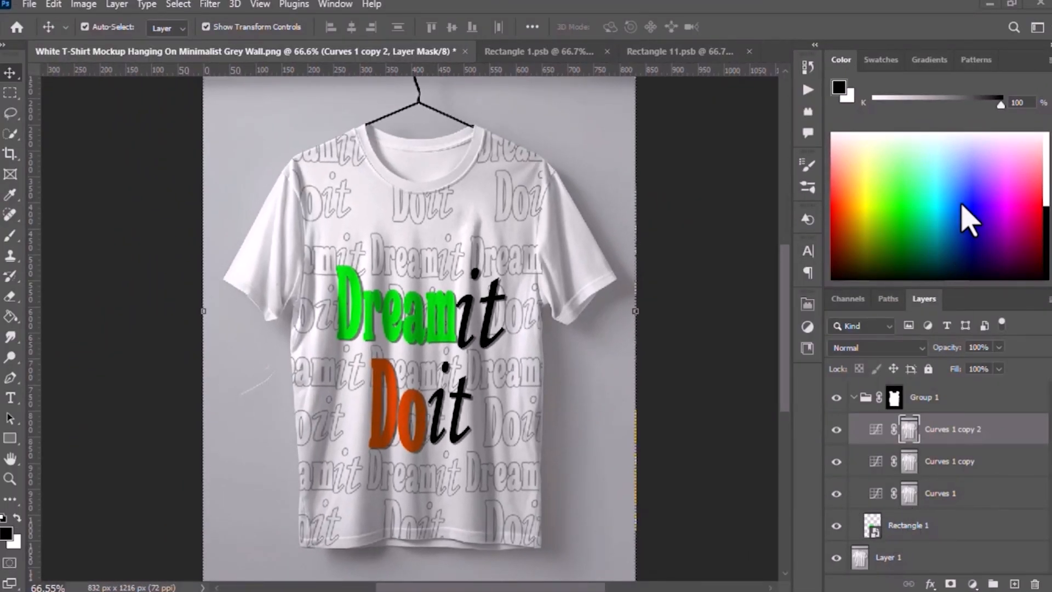
pyautogui.click(893, 197)
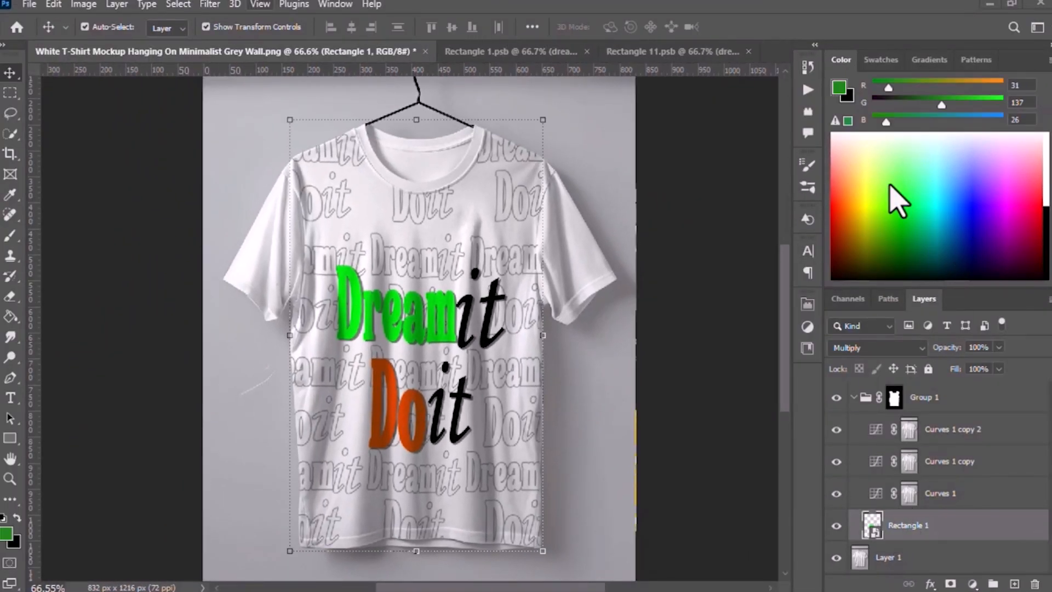
pyautogui.click(211, 5)
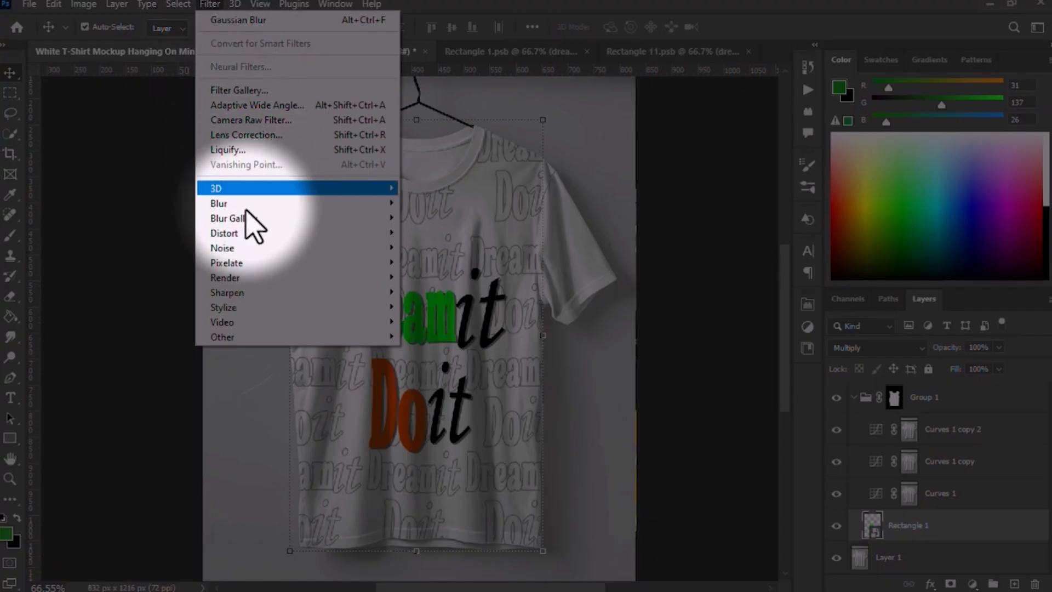
pyautogui.moveTo(246, 207)
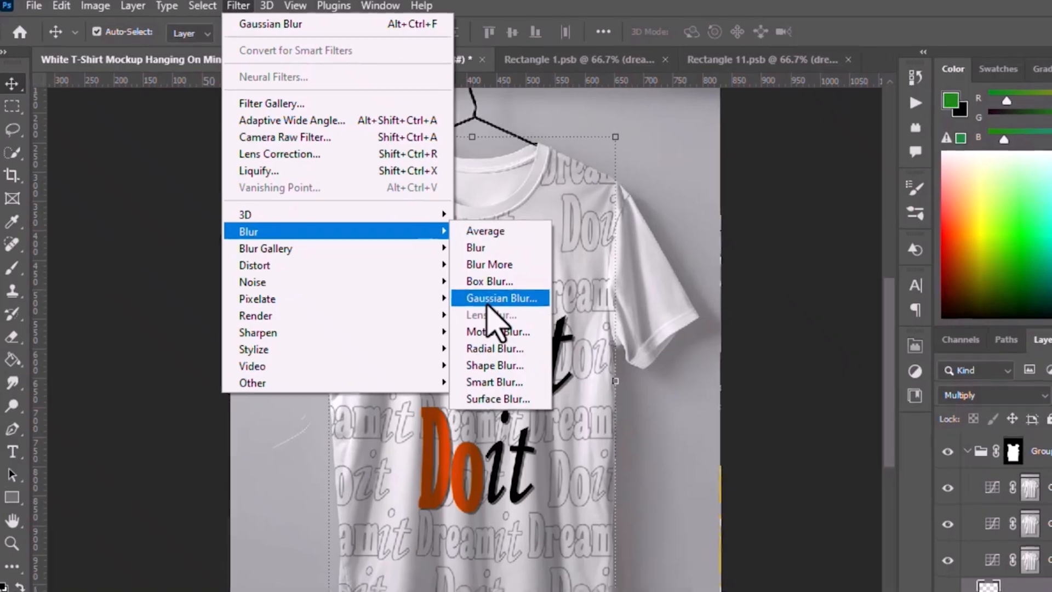
pyautogui.click(488, 300)
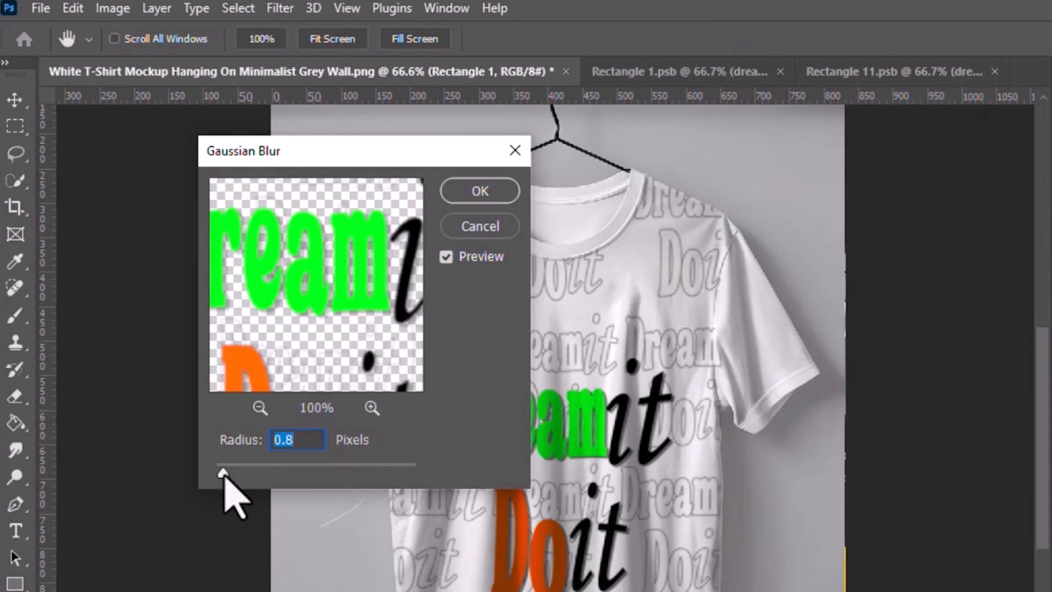
pyautogui.moveTo(224, 474); pyautogui.dragTo(219, 474)
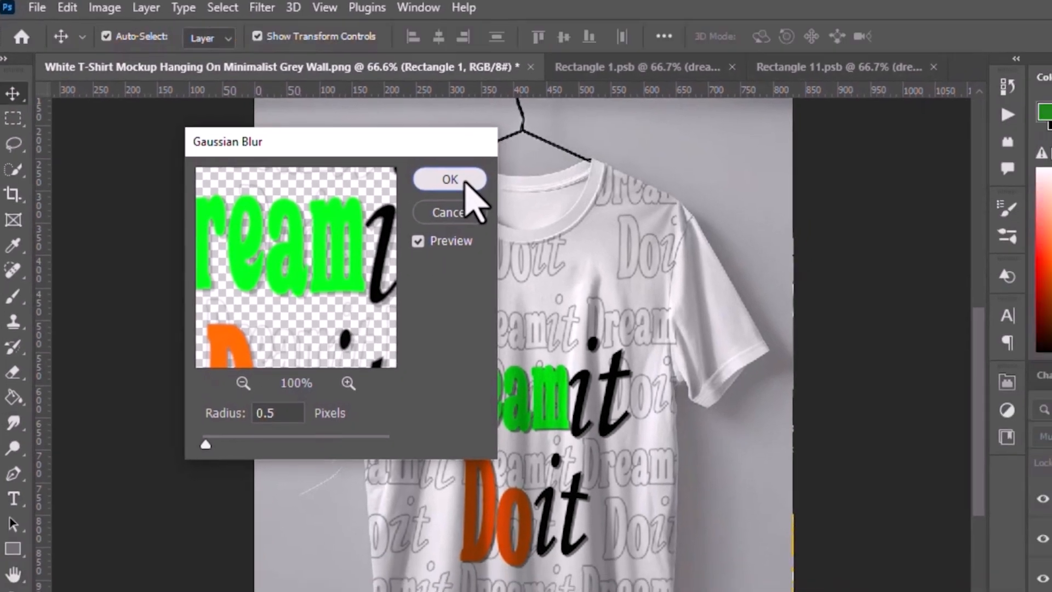
pyautogui.click(481, 190)
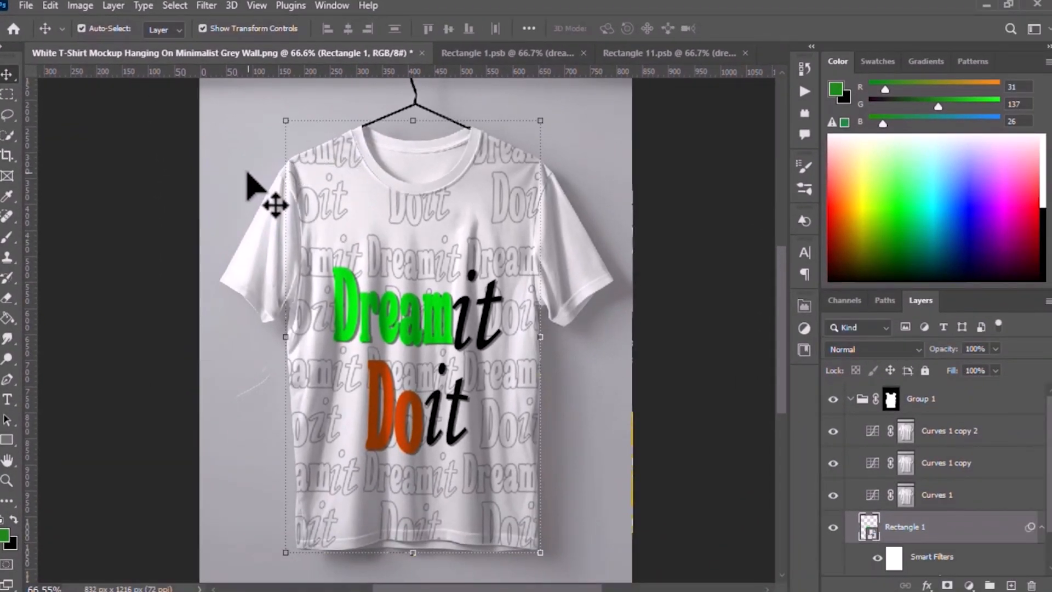
# Collapse Group 1 and switch its visibility off and on to compare the shirt with and without the design
pyautogui.click(248, 174)
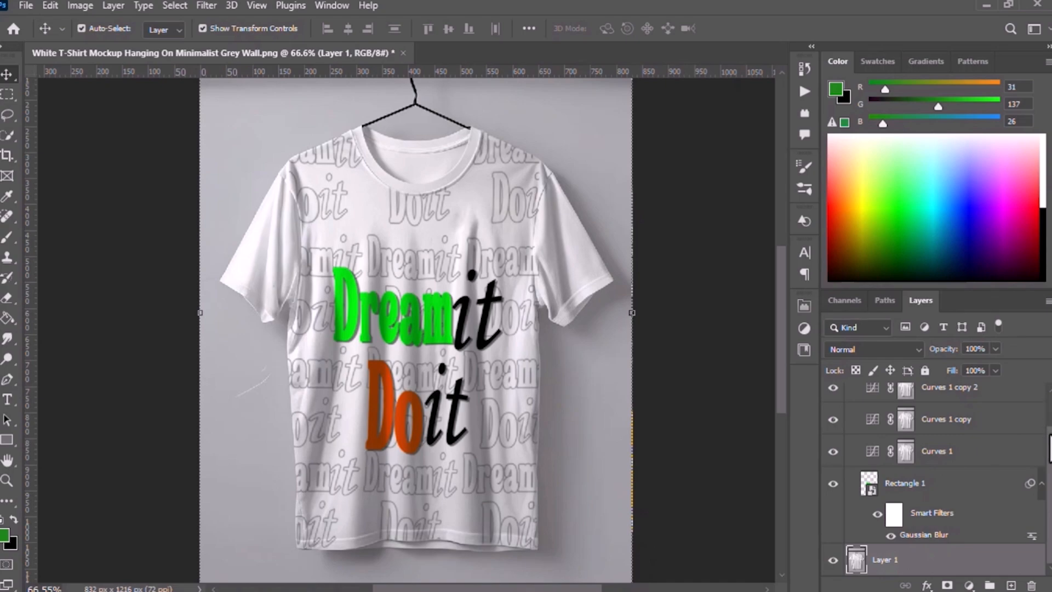
pyautogui.scroll(2, 931, 477)
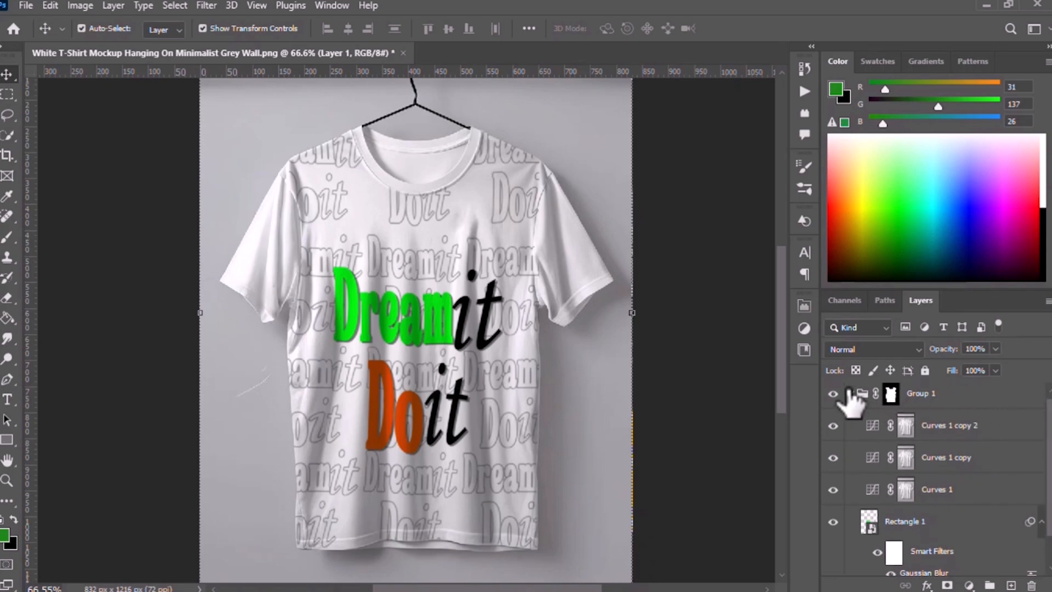
pyautogui.click(850, 393)
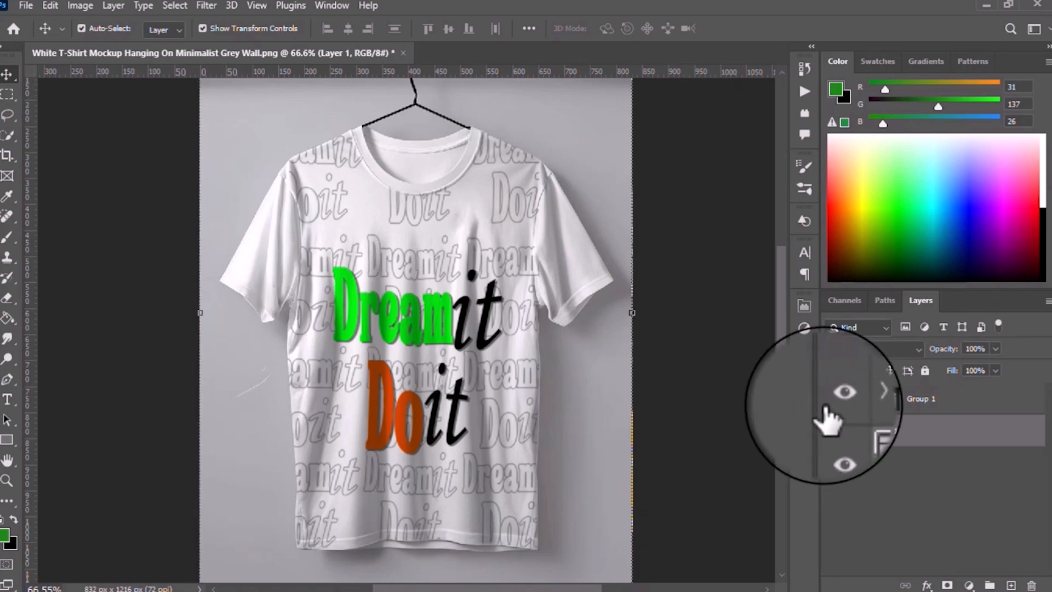
pyautogui.click(834, 399)
pyautogui.click(834, 399)
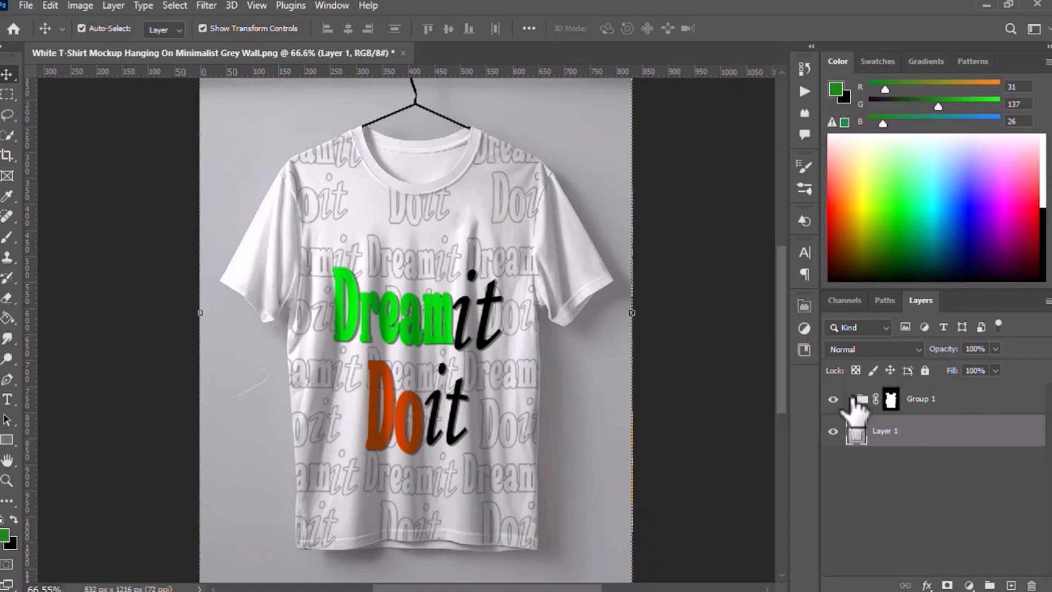
# Open the contents of the Rectangle 1 smart object and shift the dream artwork slightly to the right
pyautogui.click(850, 399)
pyautogui.doubleClick(868, 527)
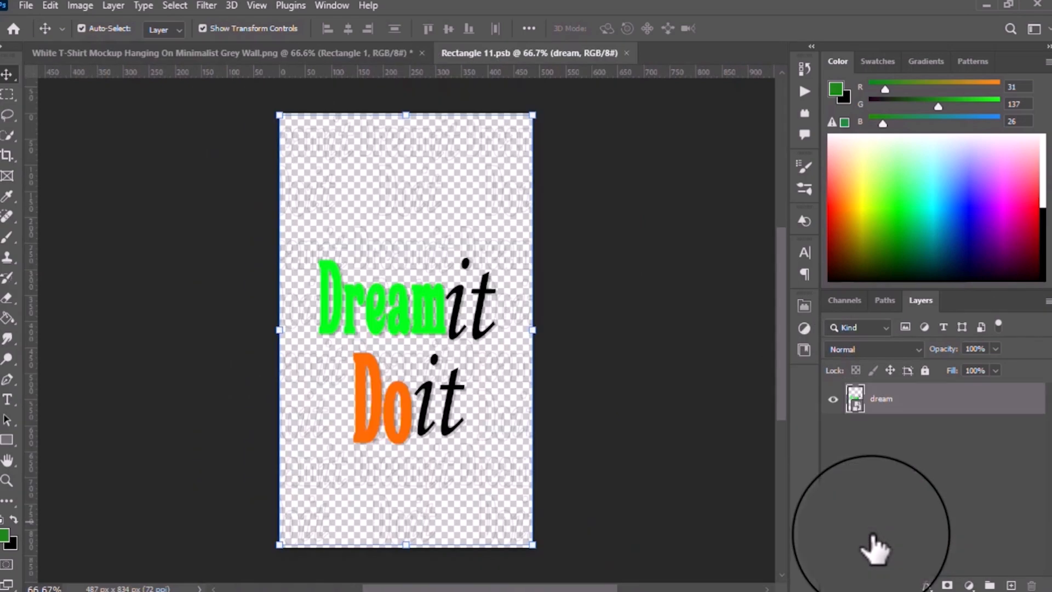
pyautogui.click(376, 299)
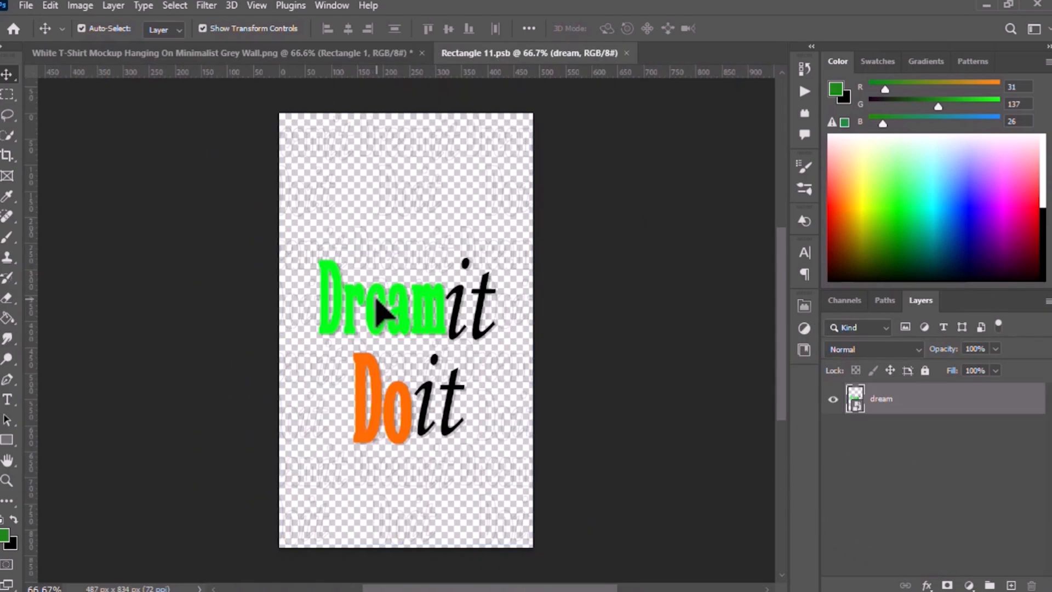
pyautogui.moveTo(370, 301); pyautogui.dragTo(383, 298)
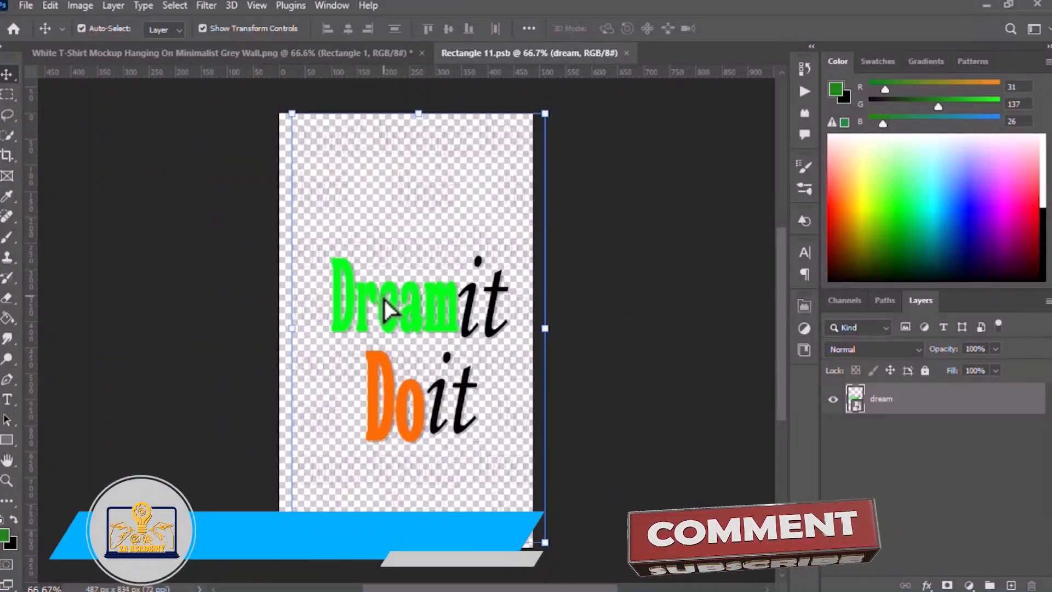
# Place COOL BIKER.png as an embedded image above the dream layer in the smart object
pyautogui.click(25, 6)
pyautogui.press('Down')
pyautogui.press('Down')
pyautogui.press('Down')
pyautogui.press('Down')
pyautogui.press('Down')
pyautogui.press('Down')
pyautogui.press('Down')
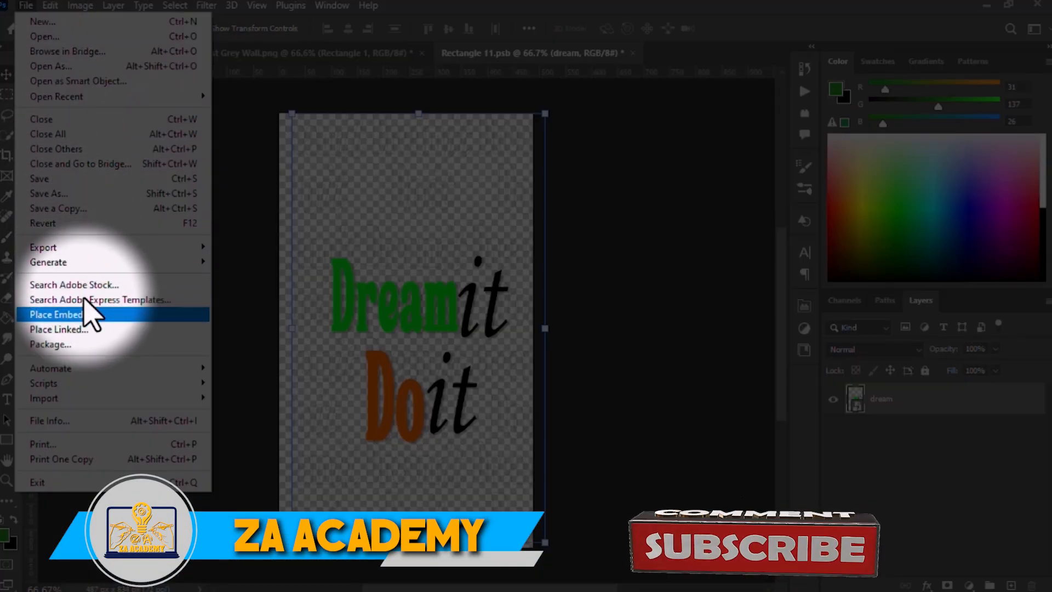
pyautogui.click(91, 315)
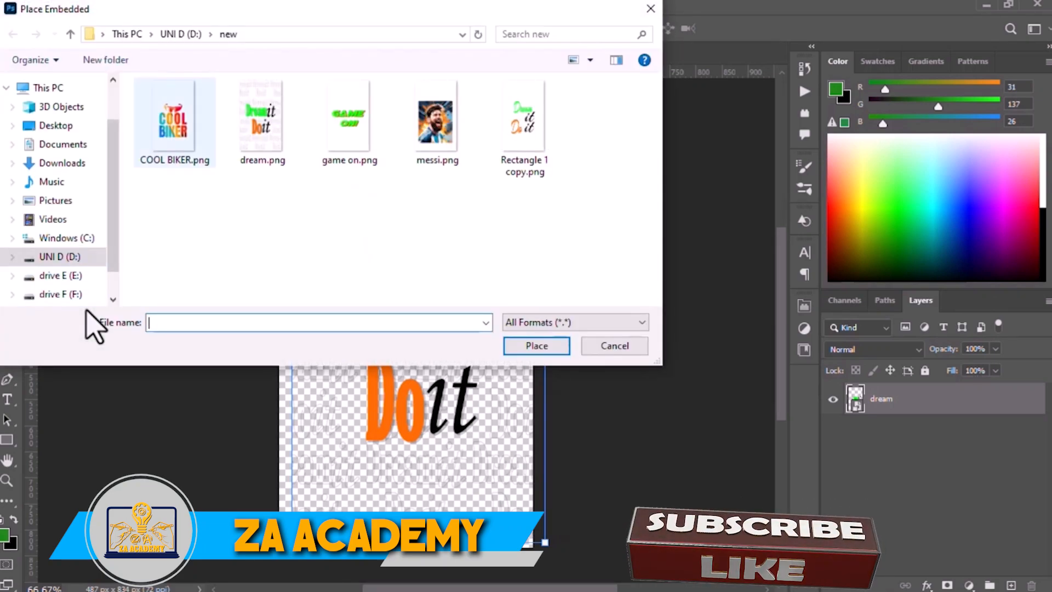
pyautogui.click(171, 126)
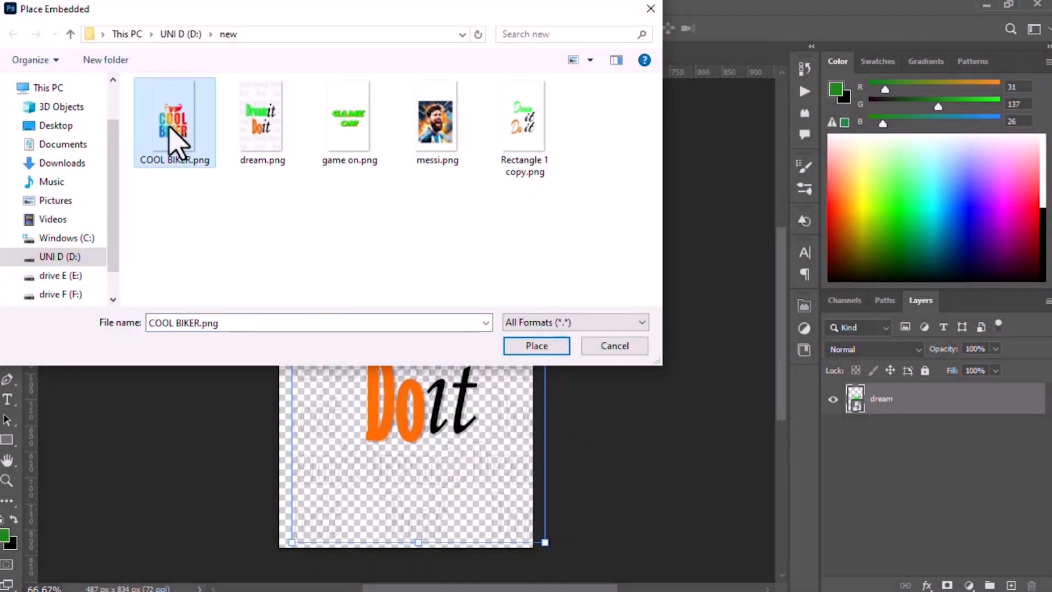
pyautogui.click(518, 350)
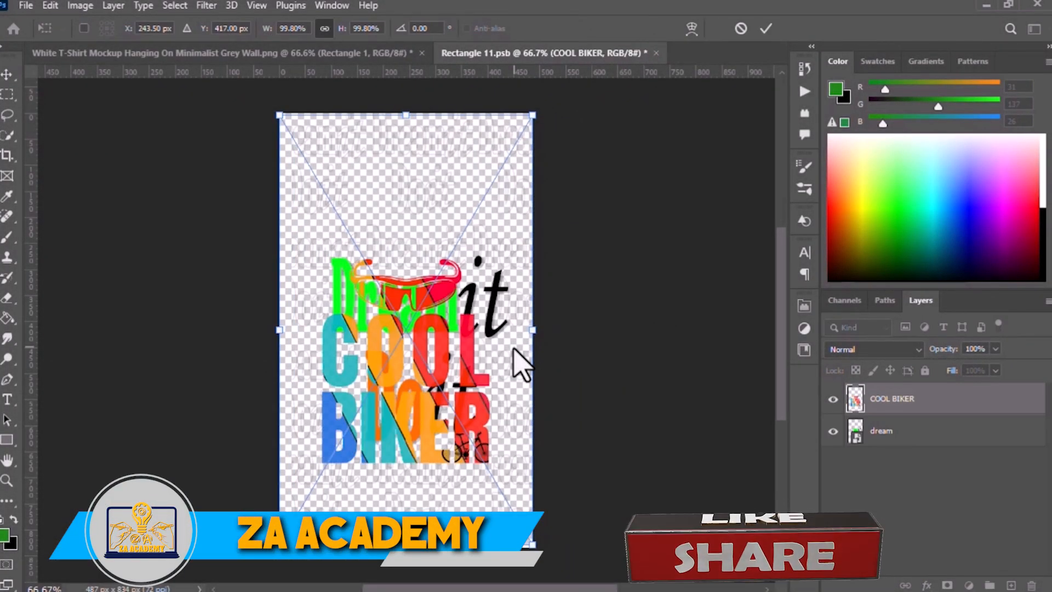
# Delete the dream layer and move the COOL BIKER artwork slightly down
pyautogui.click(942, 446)
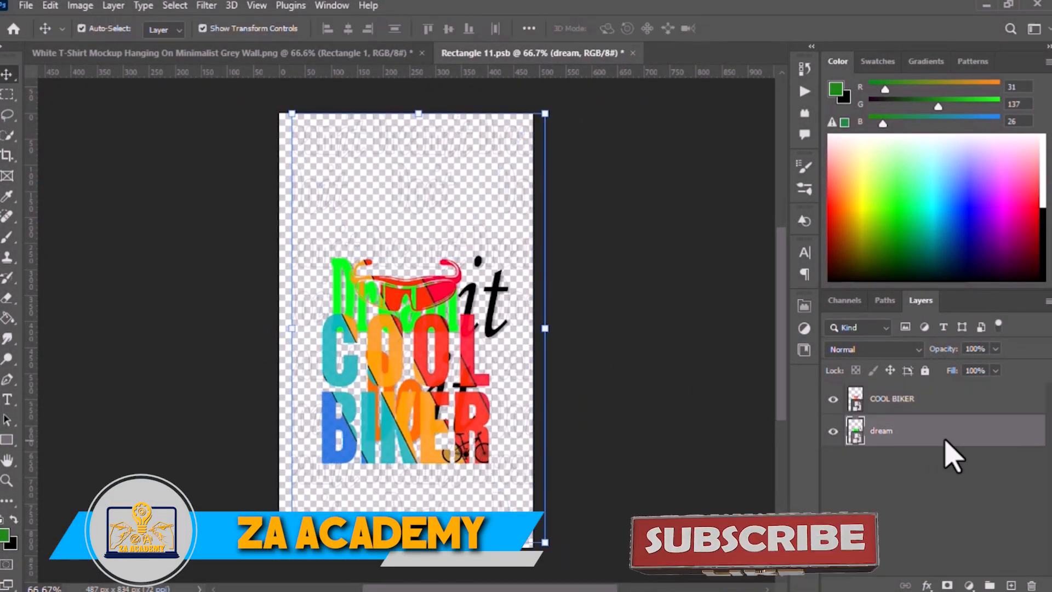
pyautogui.moveTo(945, 446); pyautogui.dragTo(1031, 585)
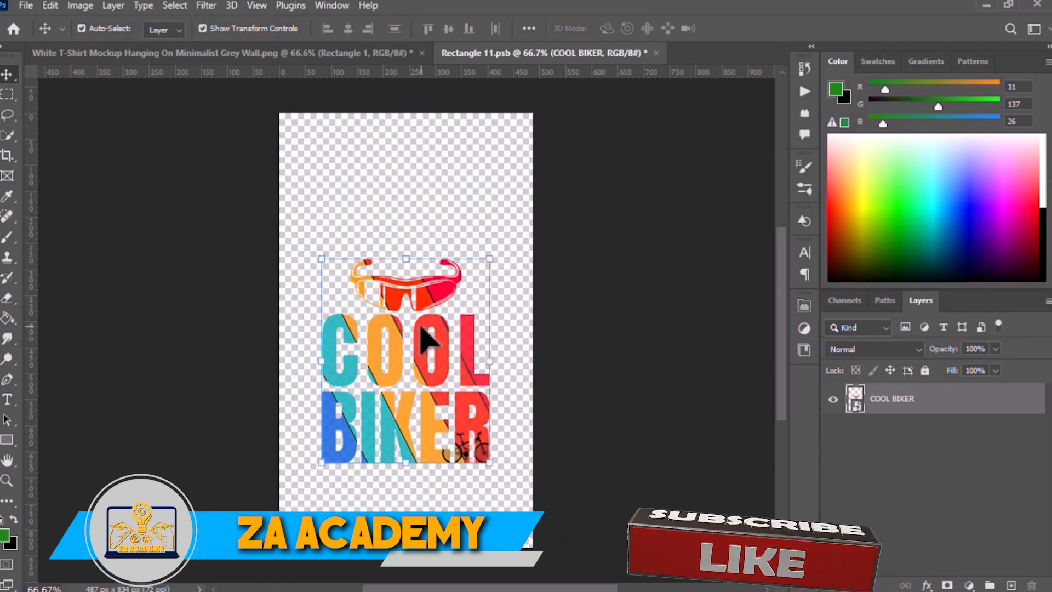
pyautogui.moveTo(423, 336)
pyautogui.mouseDown()
pyautogui.moveTo(428, 355)
pyautogui.moveTo(424, 336)
pyautogui.mouseUp()
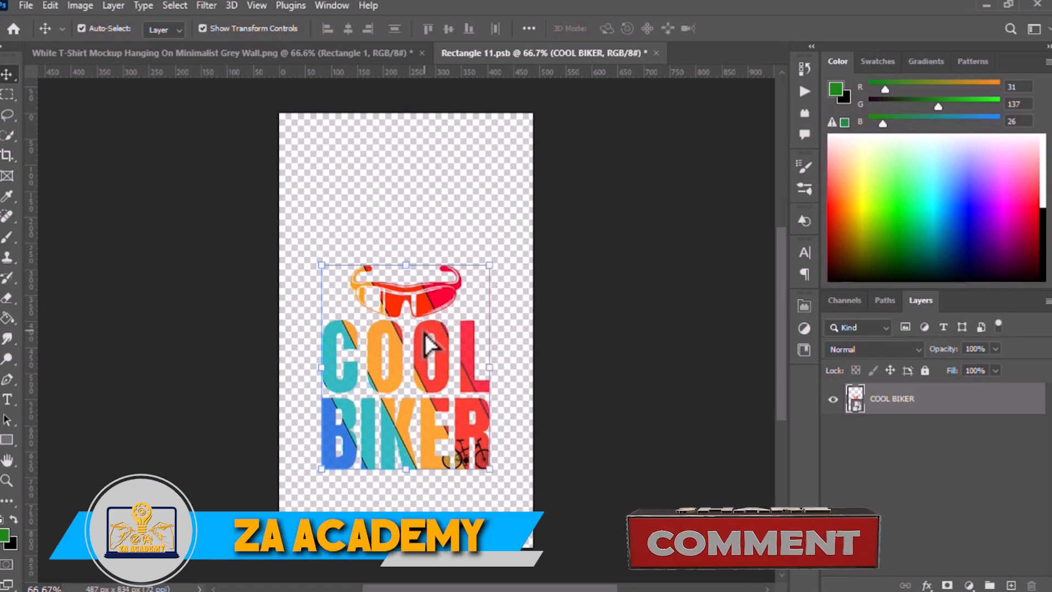
# Save the smart object contents and examine the updated COOL BIKER design on the T-shirt mockup
pyautogui.hotkey('ctrl', 's')
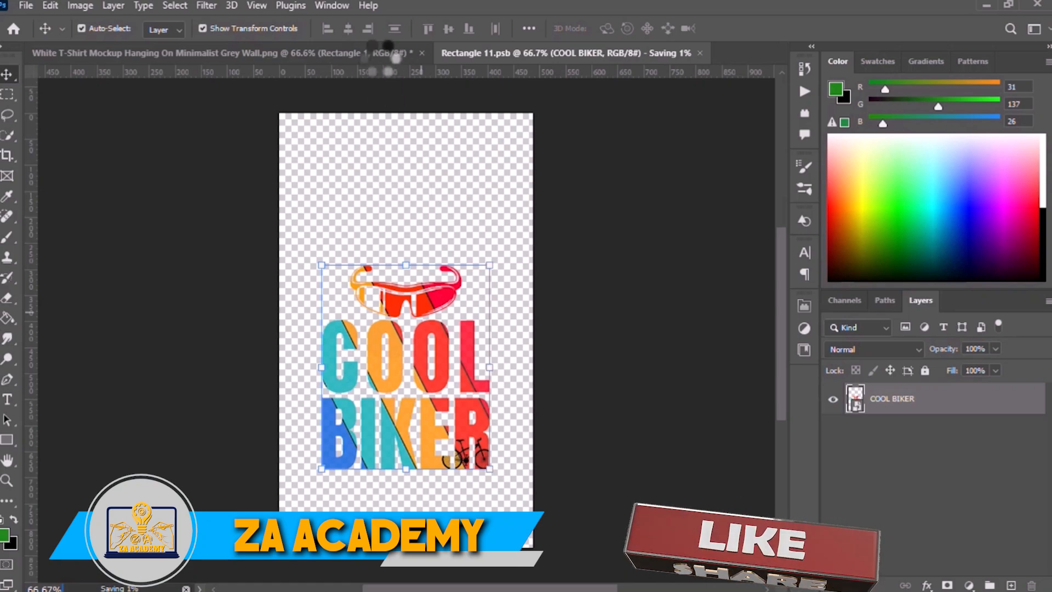
pyautogui.click(379, 54)
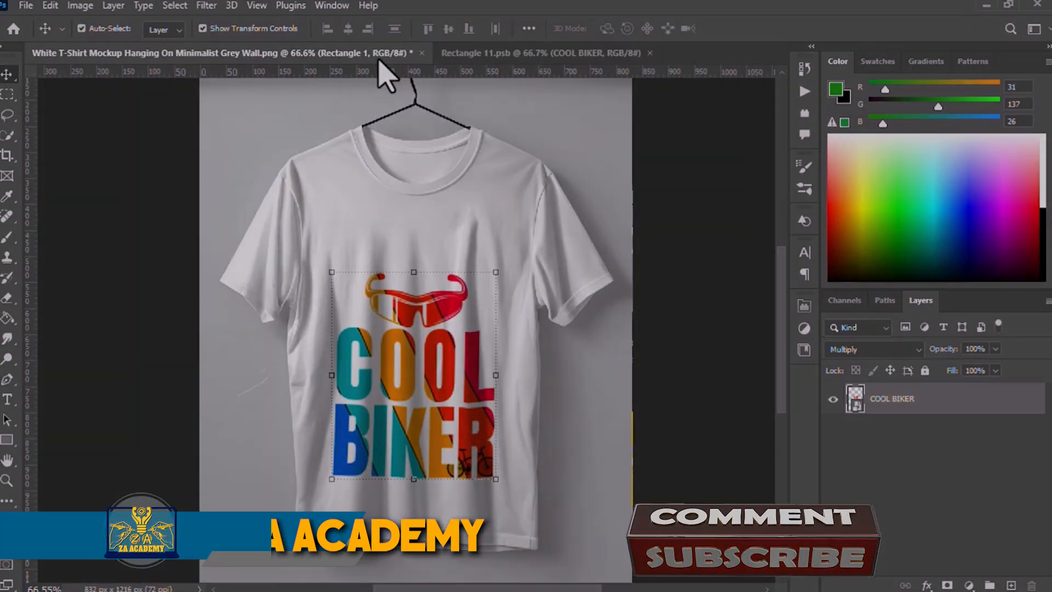
pyautogui.click(665, 289)
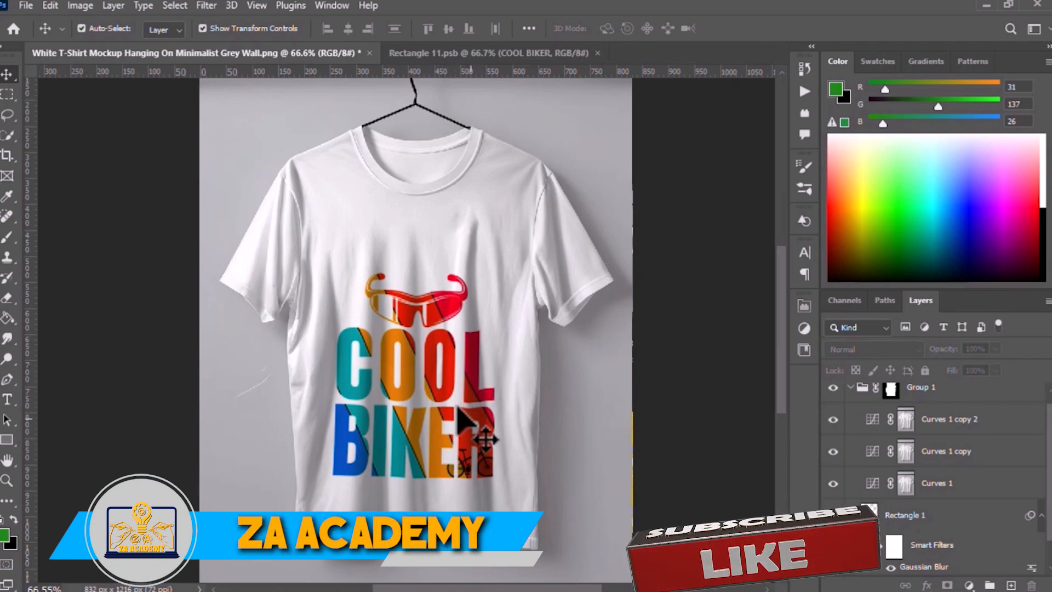
pyautogui.scroll(1, 459, 412)
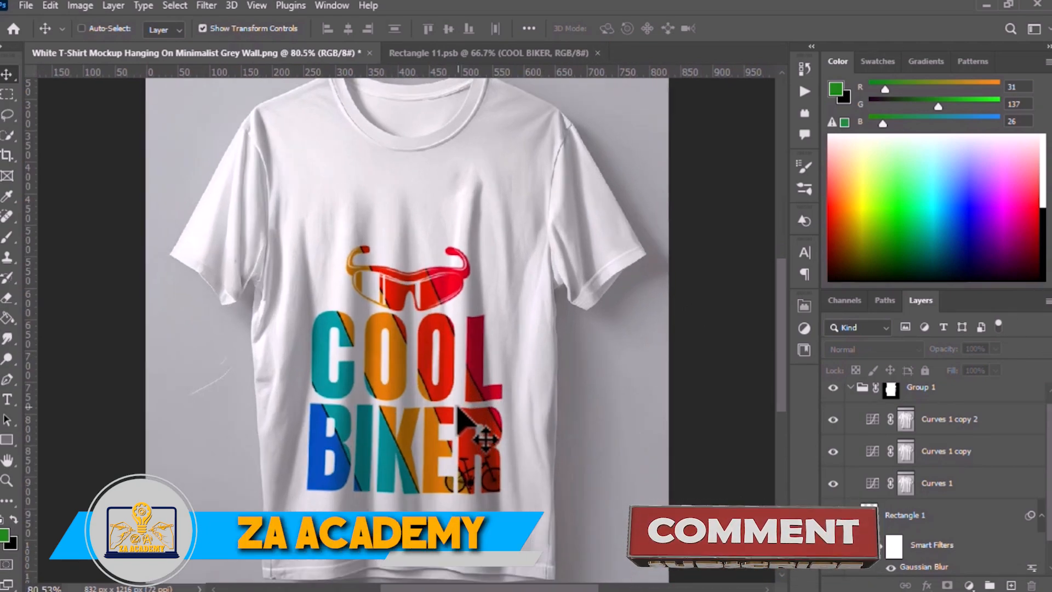
pyautogui.scroll(-4, 459, 412)
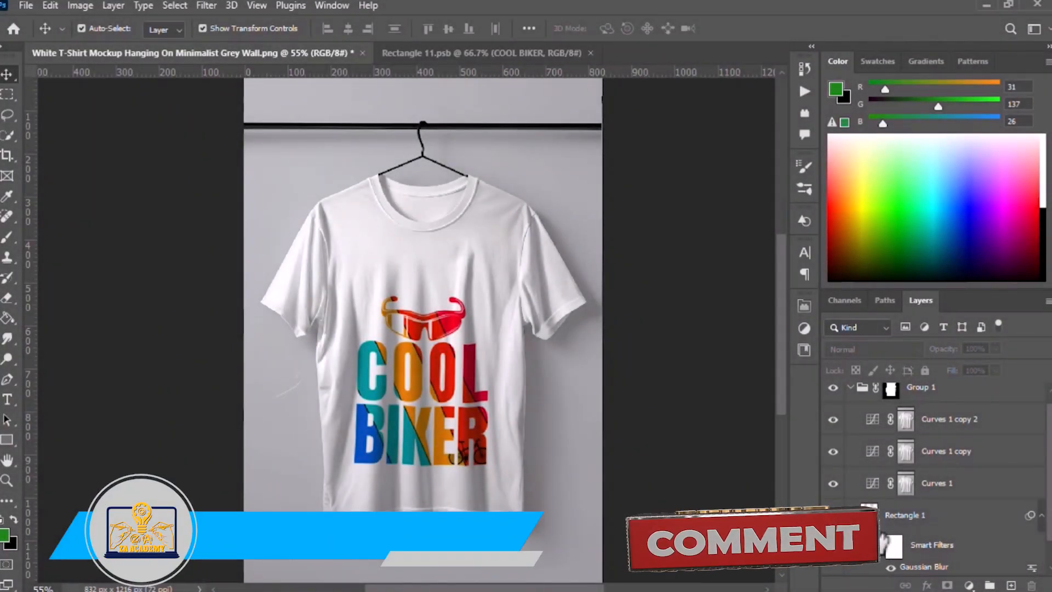
# Open the contents of the Rectangle 1 smart object and place messi.png as an embedded image above the COOL BIKER layer
pyautogui.doubleClick(873, 519)
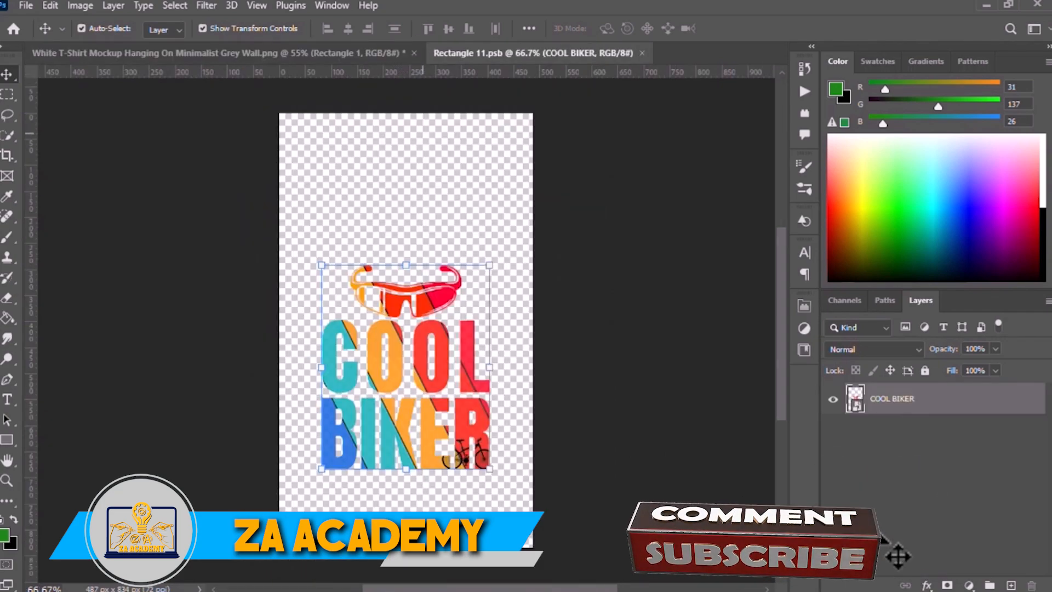
pyautogui.click(26, 5)
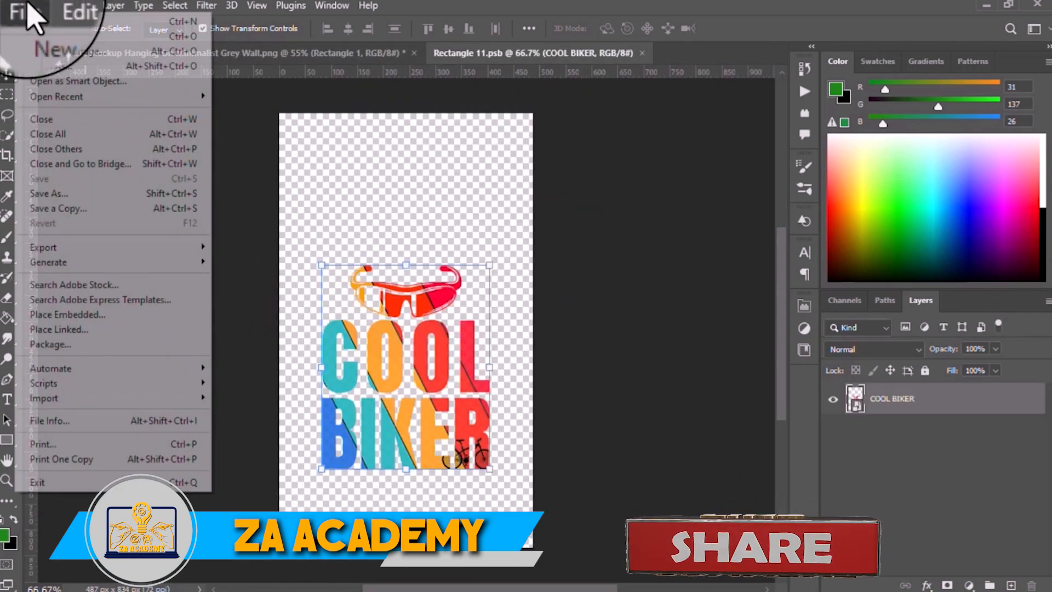
pyautogui.click(86, 318)
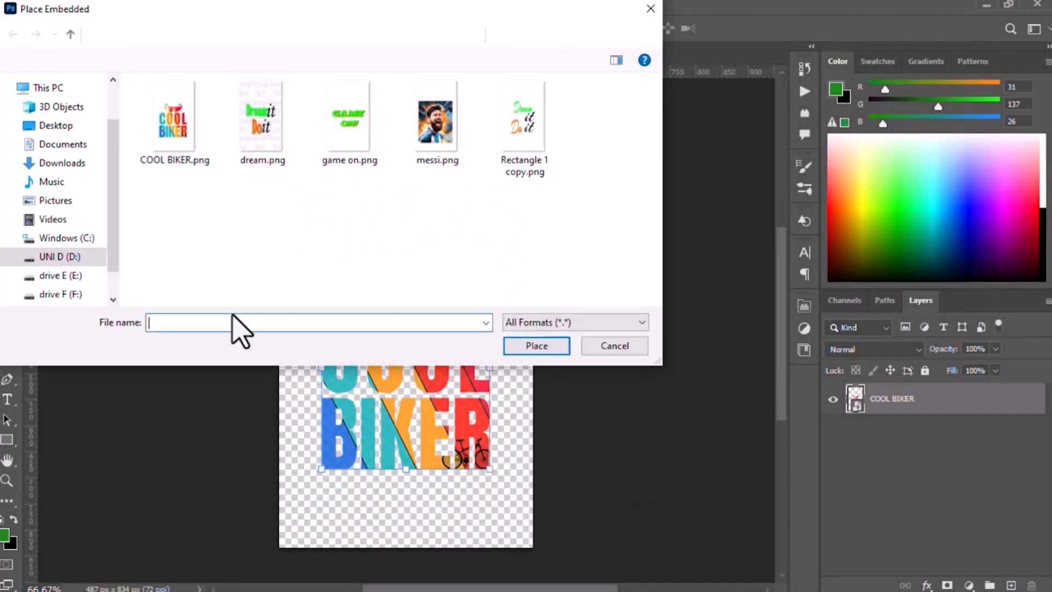
pyautogui.click(443, 134)
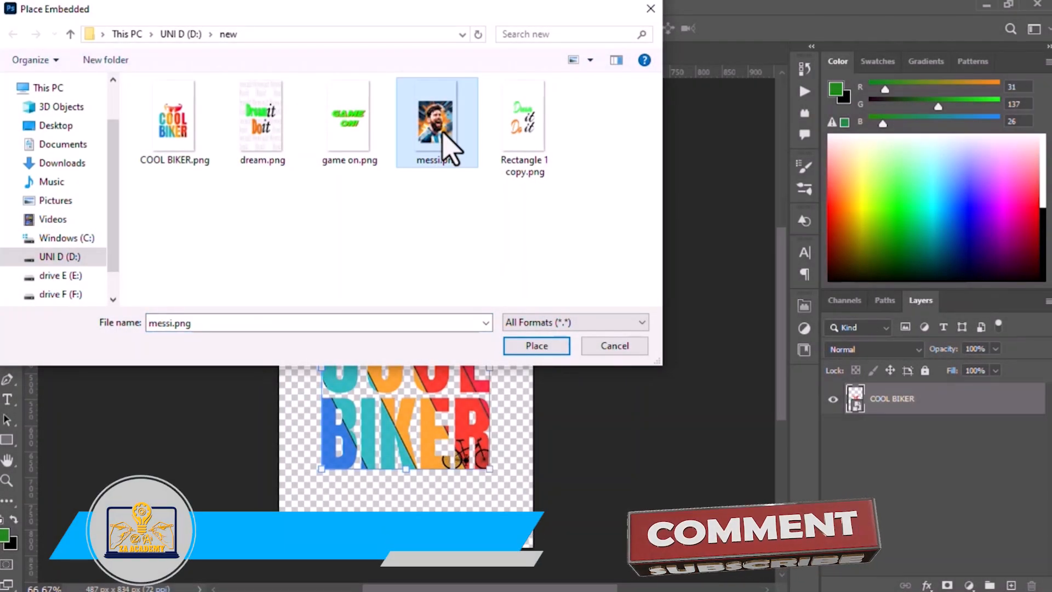
pyautogui.click(531, 347)
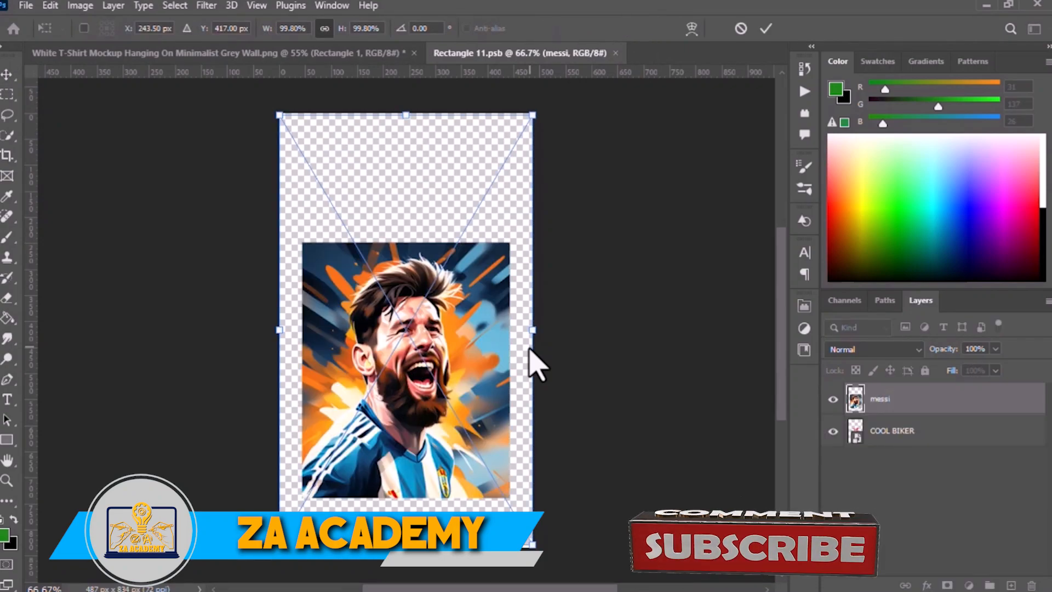
# Delete the COOL BIKER layer from the smart object and save its contents
pyautogui.click(882, 433)
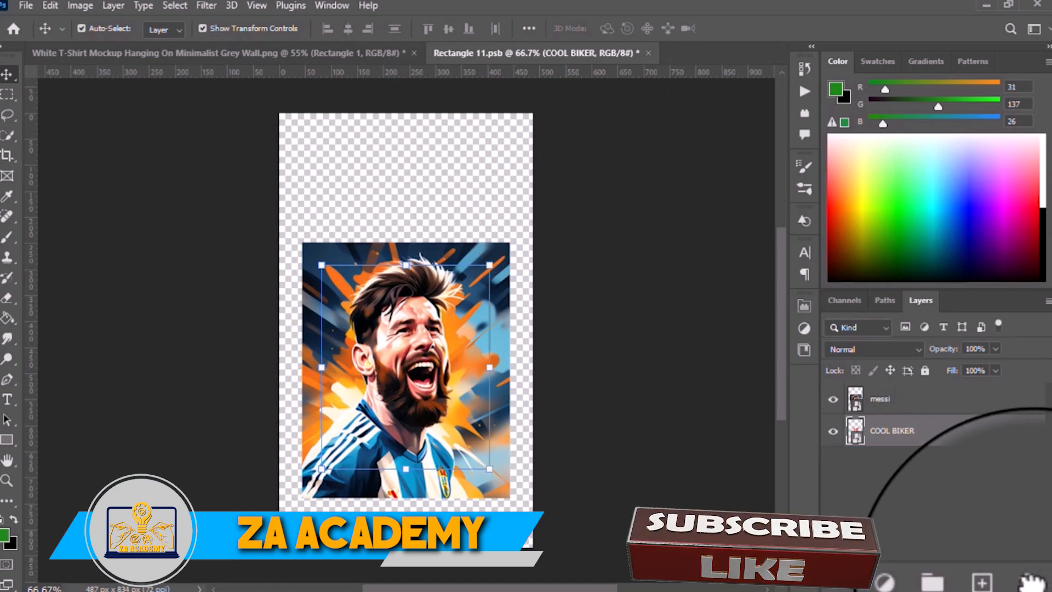
pyautogui.press('Delete')
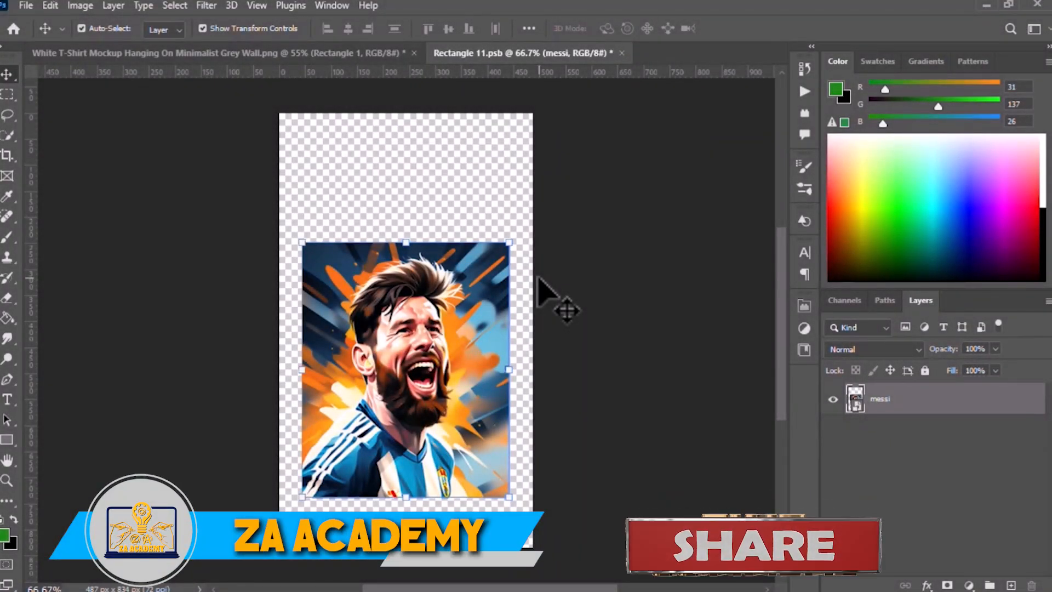
pyautogui.hotkey('ctrl', 's')
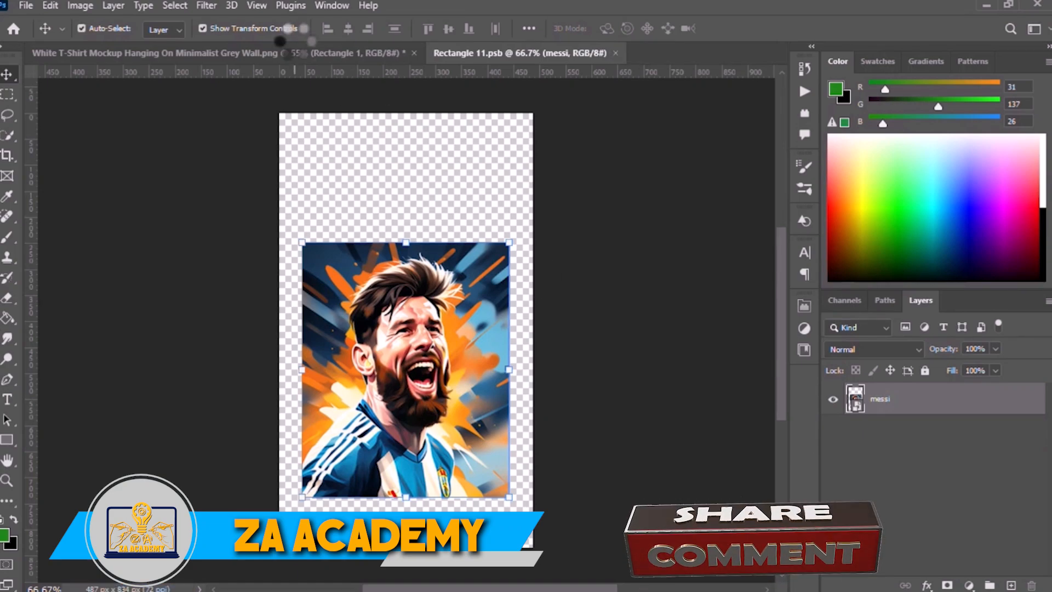
# Return to the T-shirt mockup, deselect the artwork layer, and toggle Group 1's visibility off and on to compare the fold effect
pyautogui.click(270, 55)
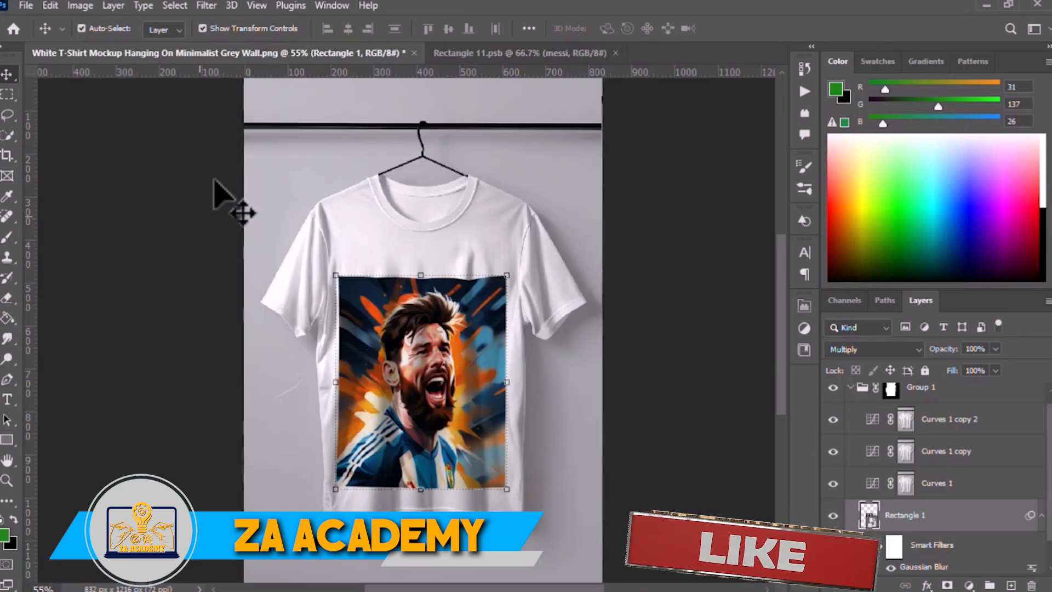
pyautogui.click(199, 217)
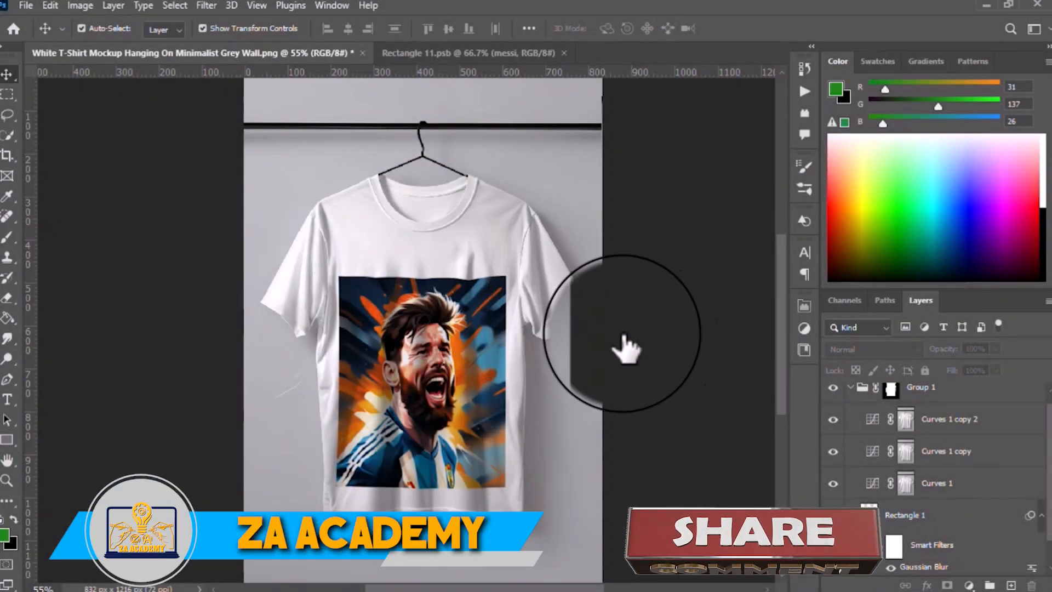
pyautogui.click(833, 387)
pyautogui.click(833, 387)
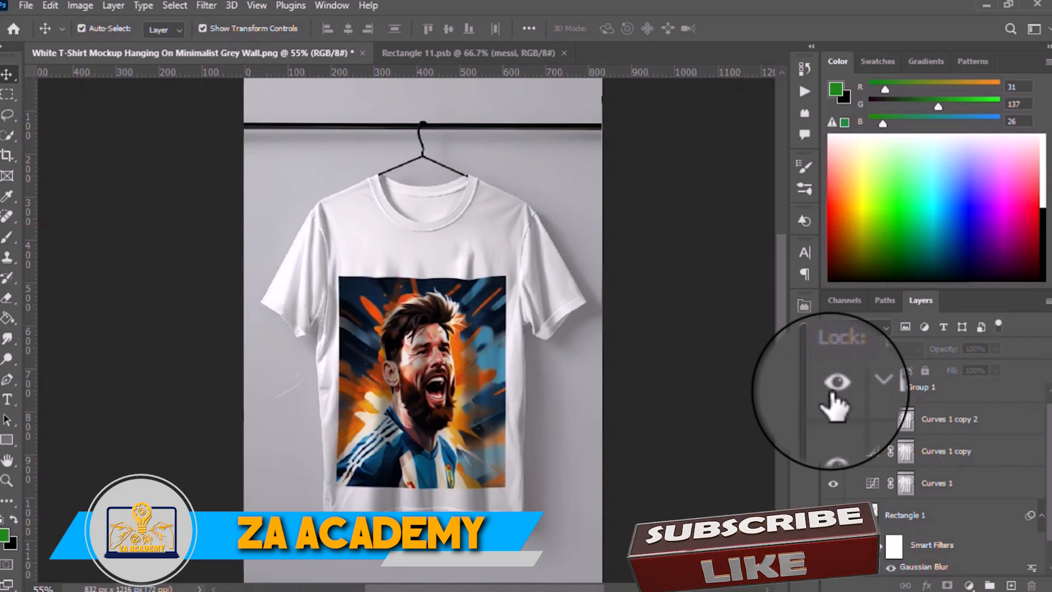